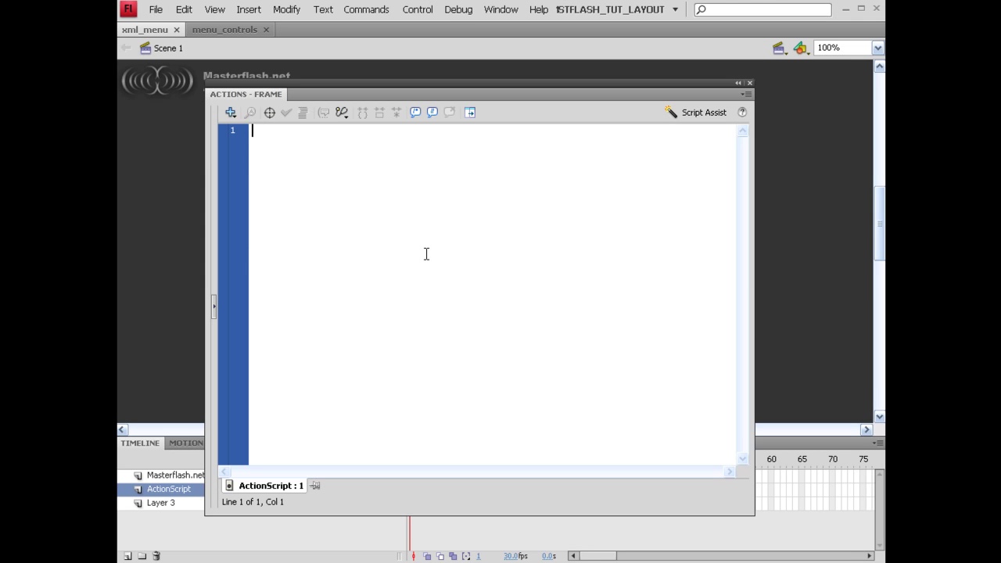
Write new menu_controls("menu_links.xml", this); on line 1 of the frame script and save xml_menu
text(var x)
key(BackSpace)
key(BackSpace)
key(BackSpace)
key(BackSpace)
key(BackSpace)
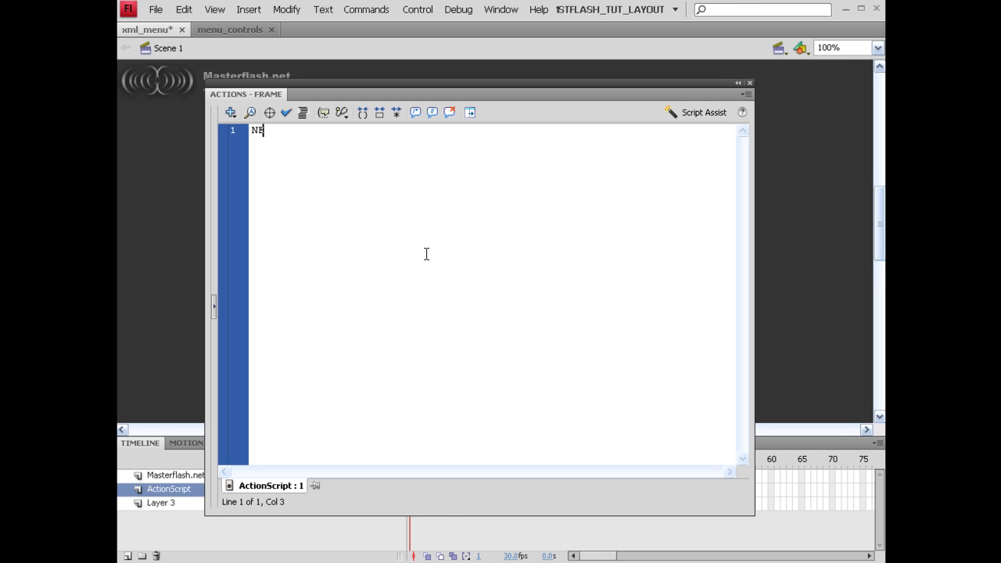
text(new menu_controls)
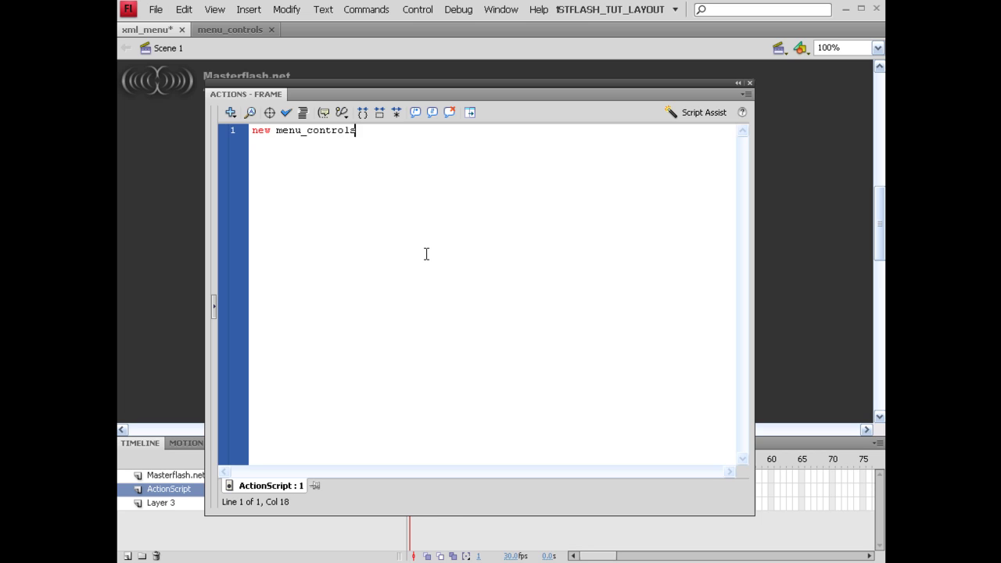
text(("menu_links.xml)
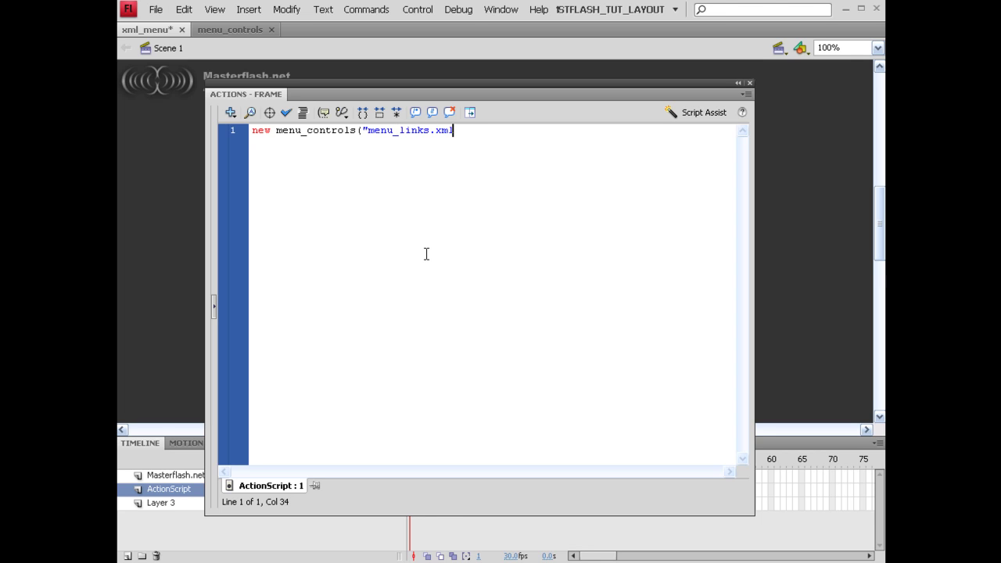
text("))
key(BackSpace)
text(, this);)
key(ctrl+s)
Select the class name menu_controls, then the file name menu_links.xml, and clear the selection
click(276, 130)
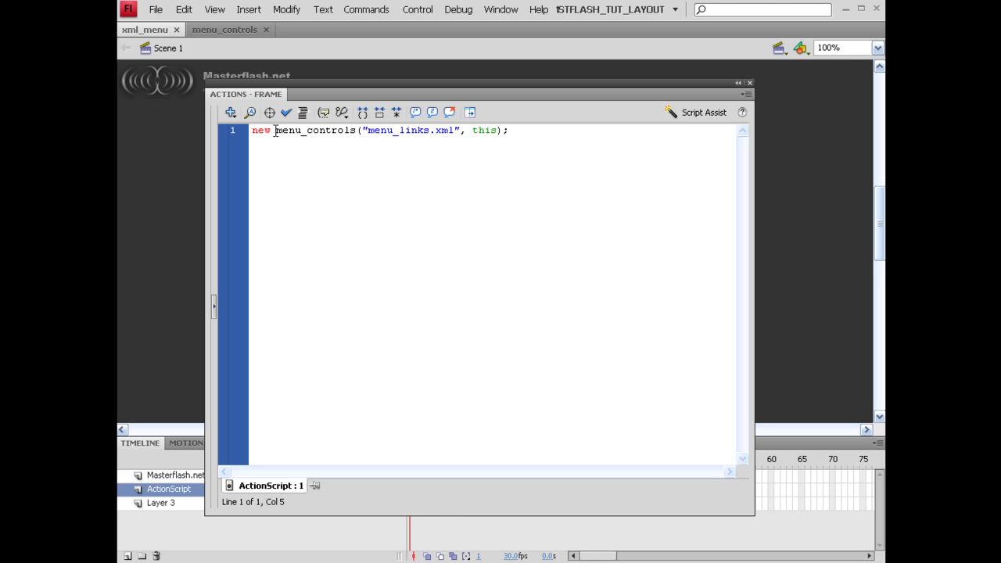
click(357, 130)
drag(357, 131, 276, 132)
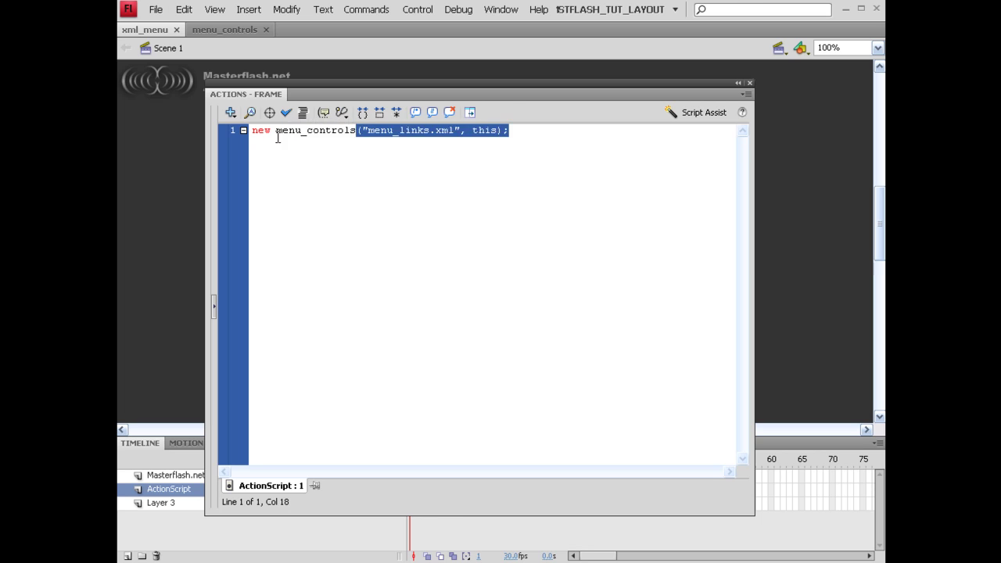
click(391, 132)
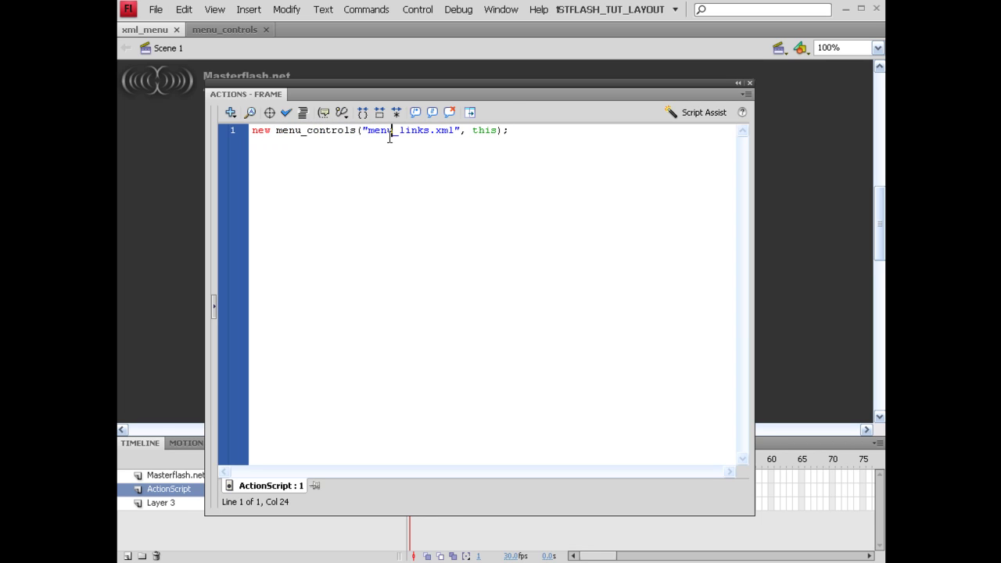
drag(365, 131, 275, 133)
click(385, 159)
Close the Actions panel and choose a black-to-white linear gradient fill
double_click(416, 96)
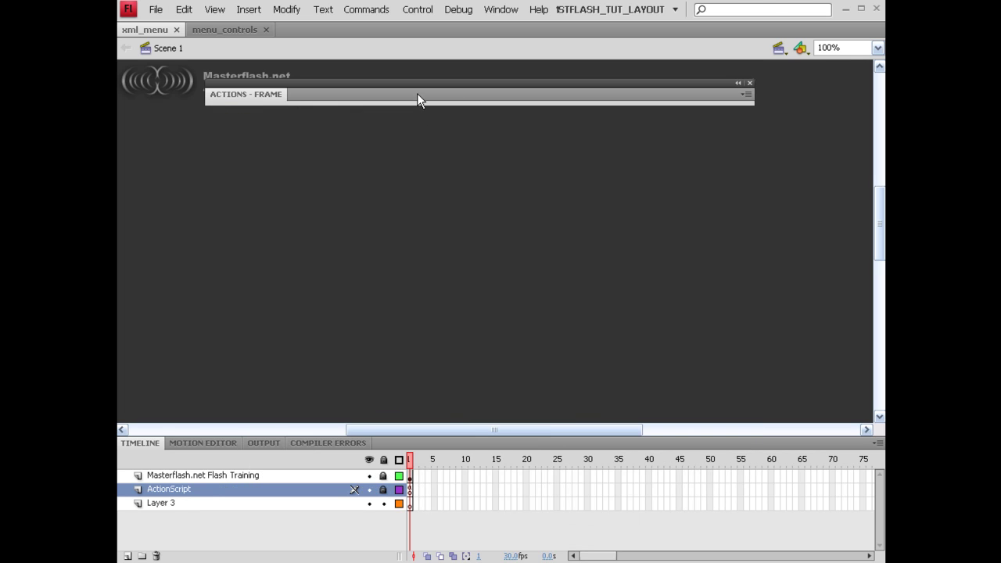
key(F9)
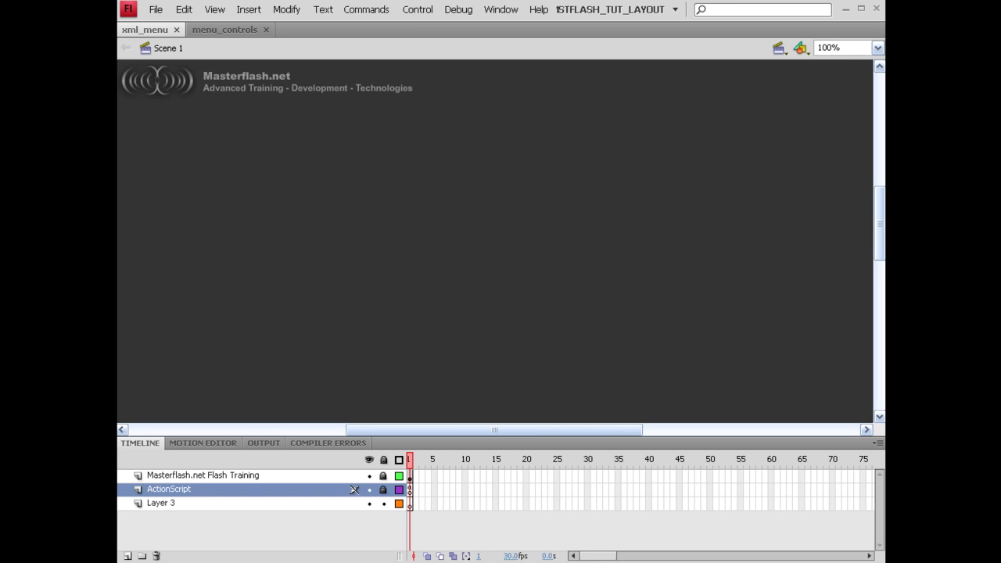
drag(86, 111, 176, 116)
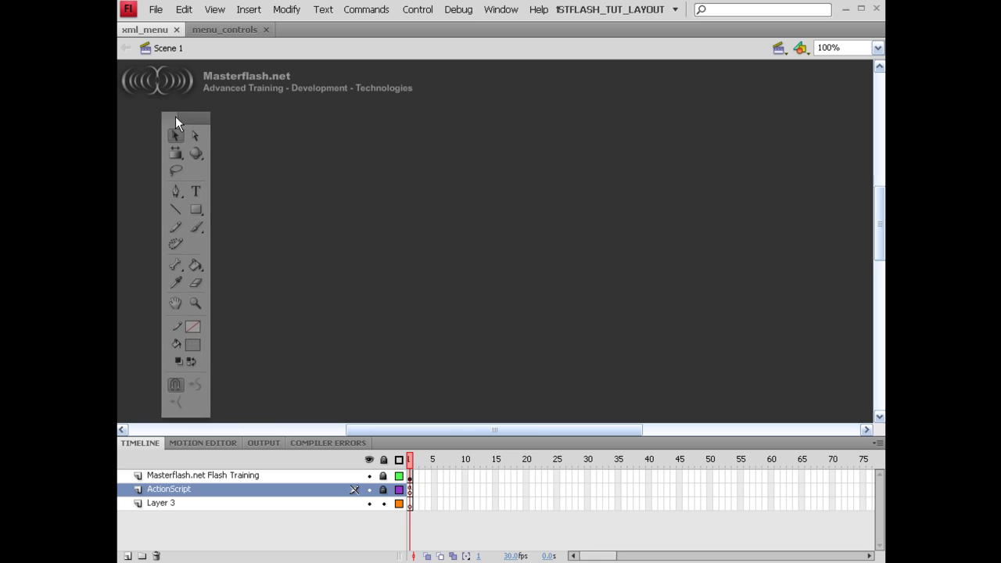
click(193, 344)
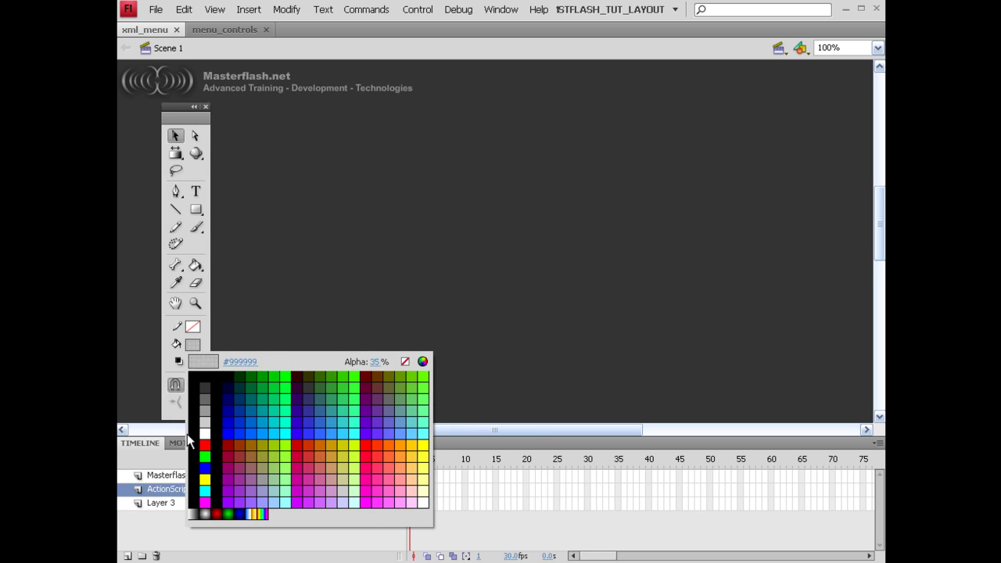
click(201, 526)
Draw a thin rectangle on Layer 3 near the top of the stage and show its gradient handles
click(196, 209)
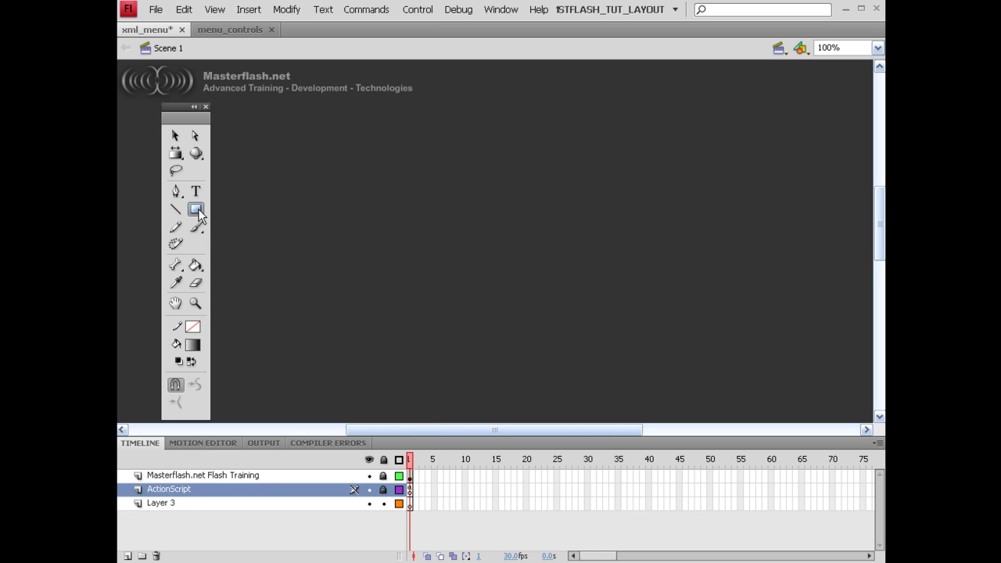
click(298, 503)
drag(311, 182, 381, 193)
key(f)
click(408, 191)
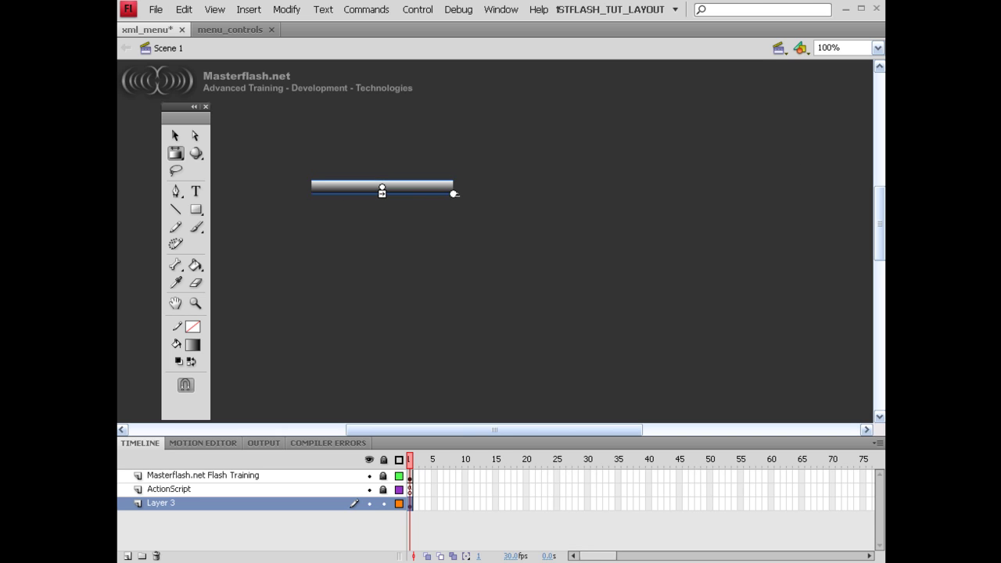
Darken the white stop to grey and lighten the black stop to dark grey in the Color panel
key(shift+F9)
drag(643, 122, 712, 111)
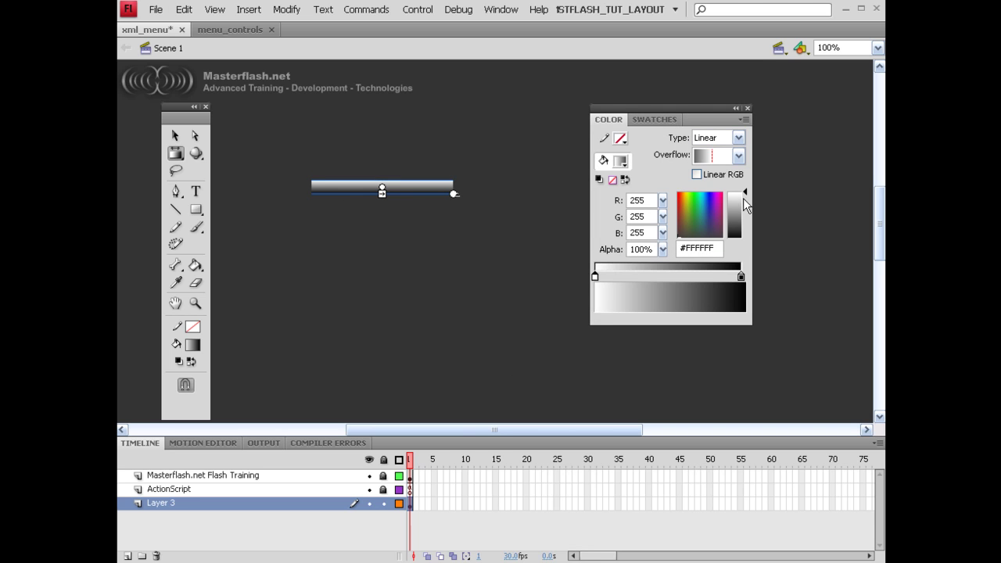
drag(743, 199, 743, 213)
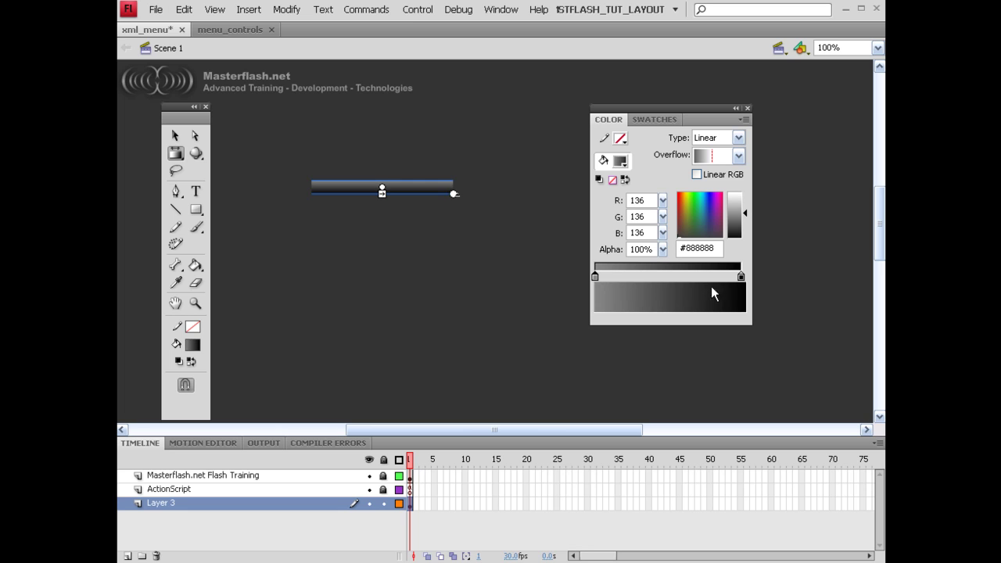
click(741, 278)
drag(744, 237, 744, 225)
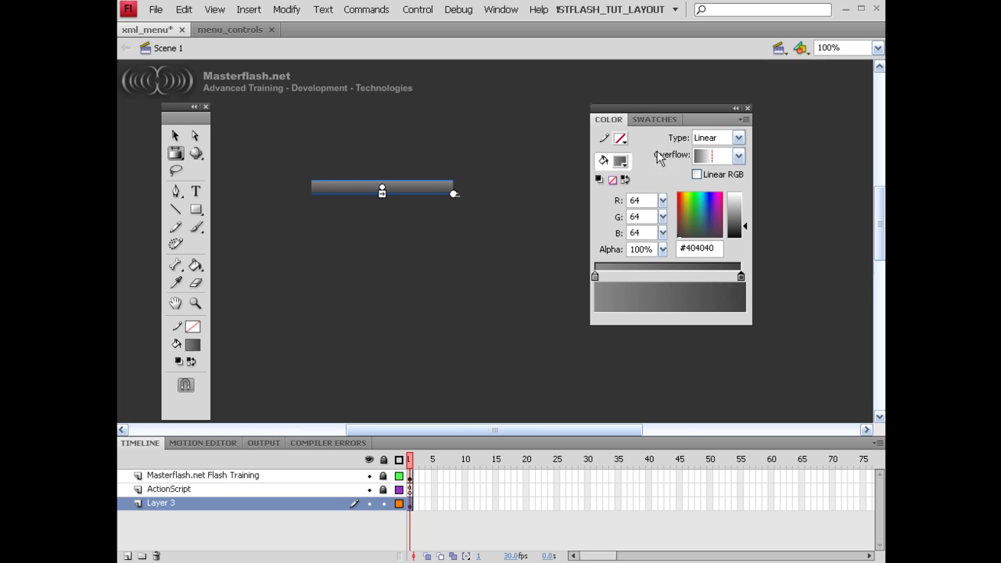
key(shift+F9)
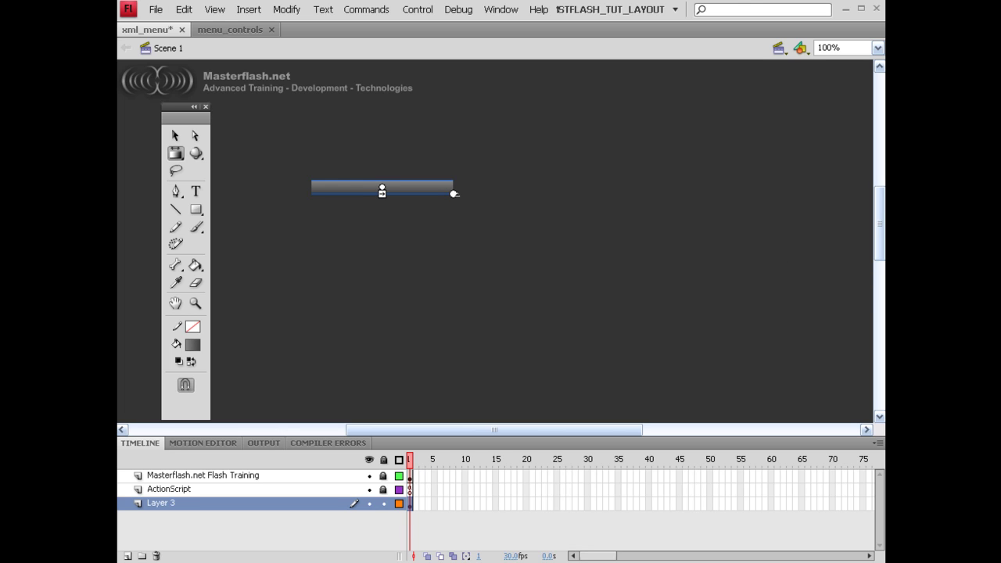
Set the bar's width to 190 and height to 20 in Properties
key(ctrl+F3)
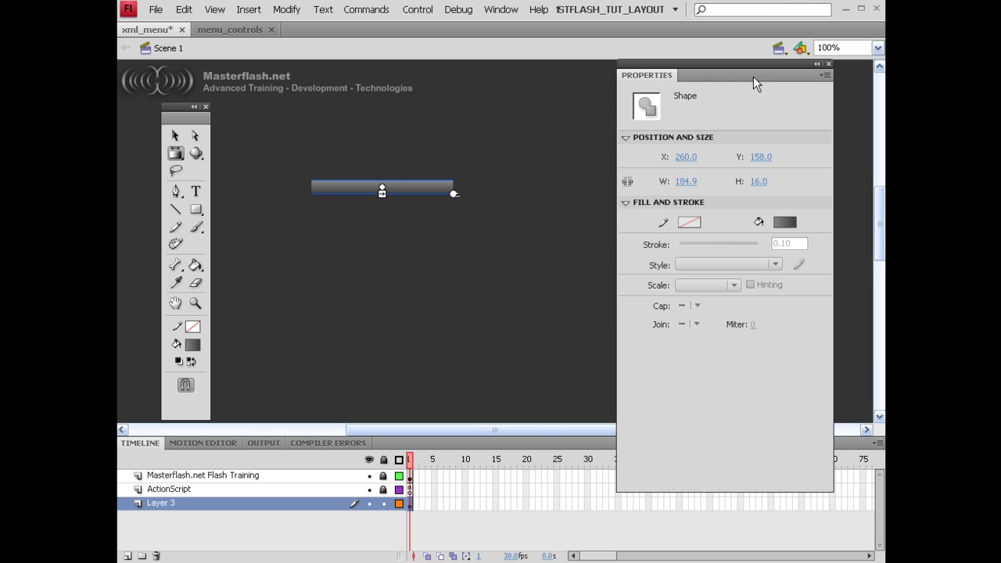
key(v)
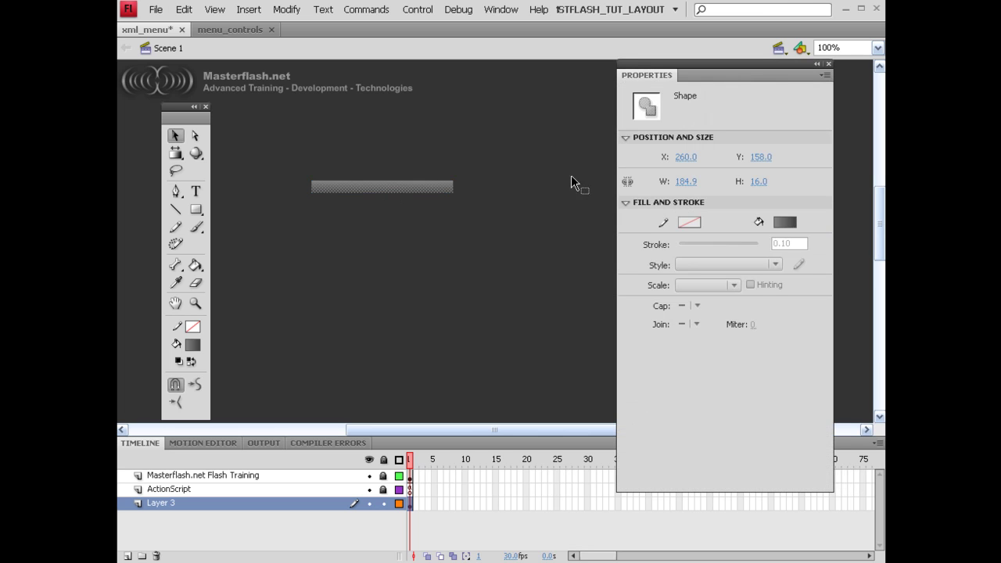
click(677, 182)
text(1)
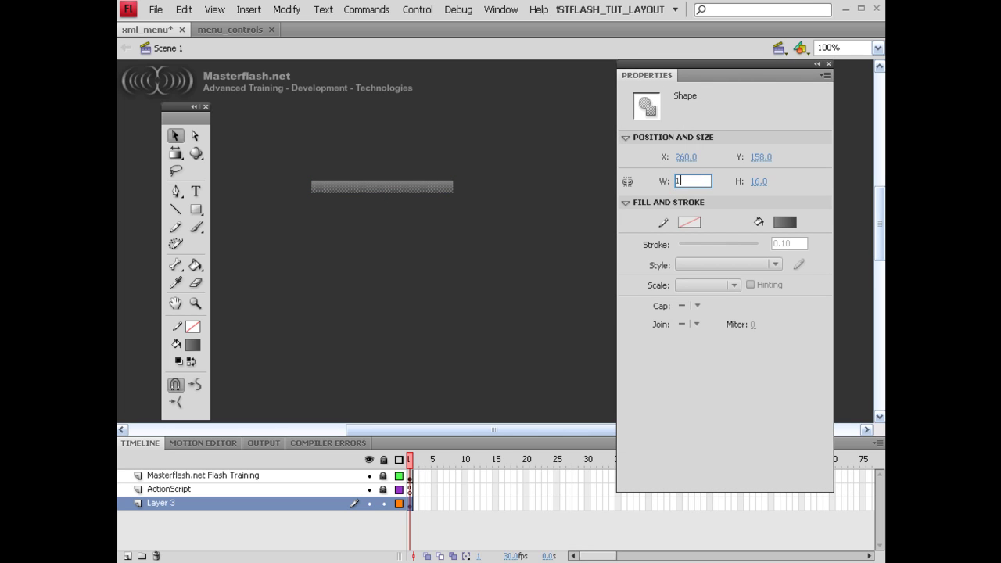
text(90)
key(Return)
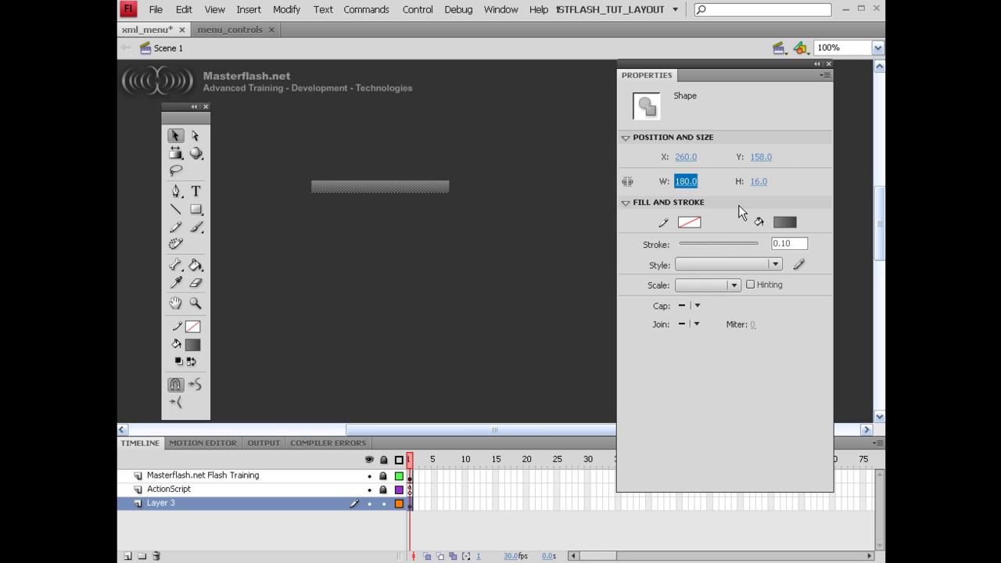
click(756, 188)
text(20)
key(Return)
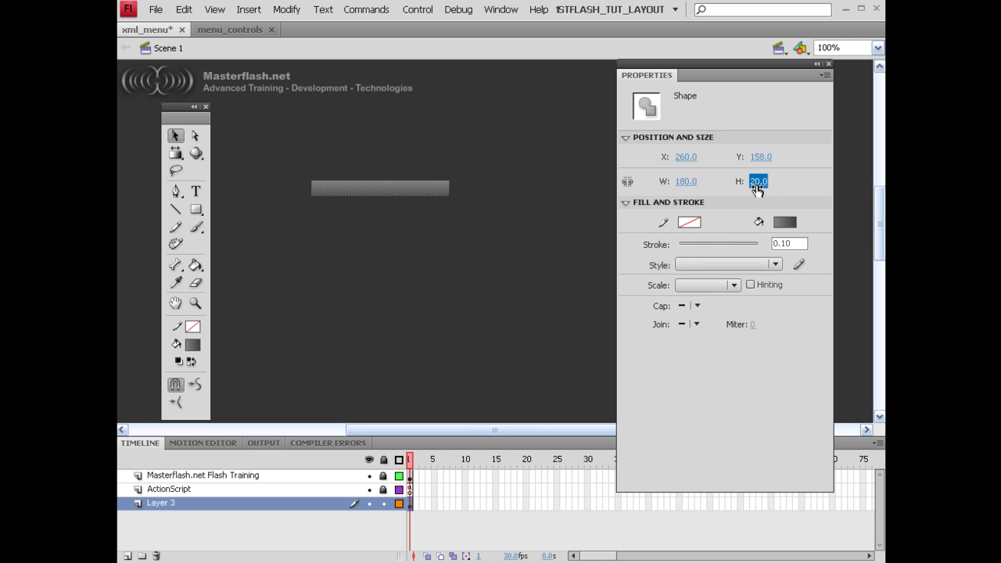
click(411, 186)
key(ctrl+F3)
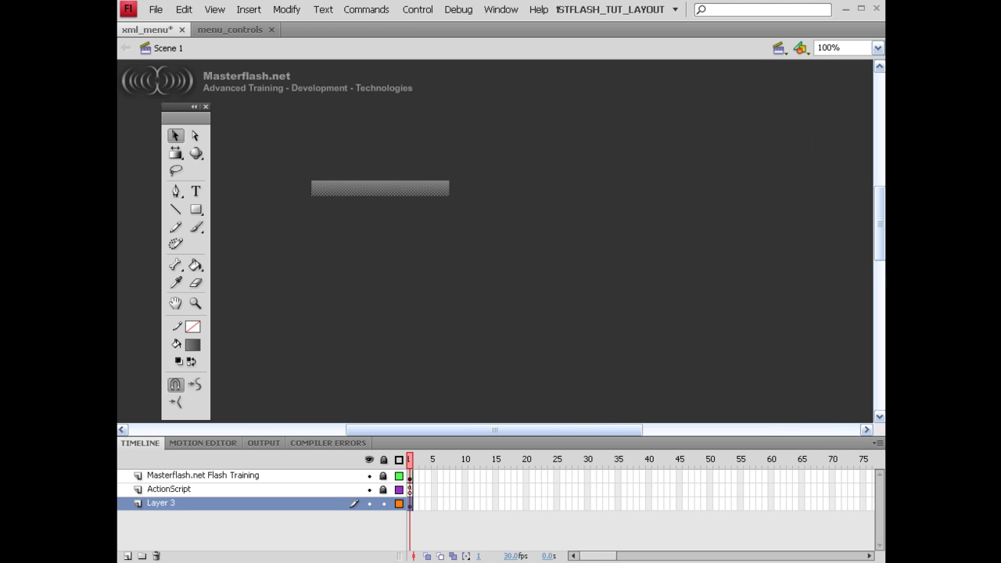
Duplicate the bar and nudge the copy down below the original
click(341, 241)
drag(297, 163, 547, 225)
key(ctrl+c)
key(ctrl+shift+v)
key(shift+Down)
key(shift+Down)
key(shift+Down)
key(shift+Down)
key(shift+Down)
key(shift+Down)
key(shift+Down)
key(shift+Down)
key(shift+Down)
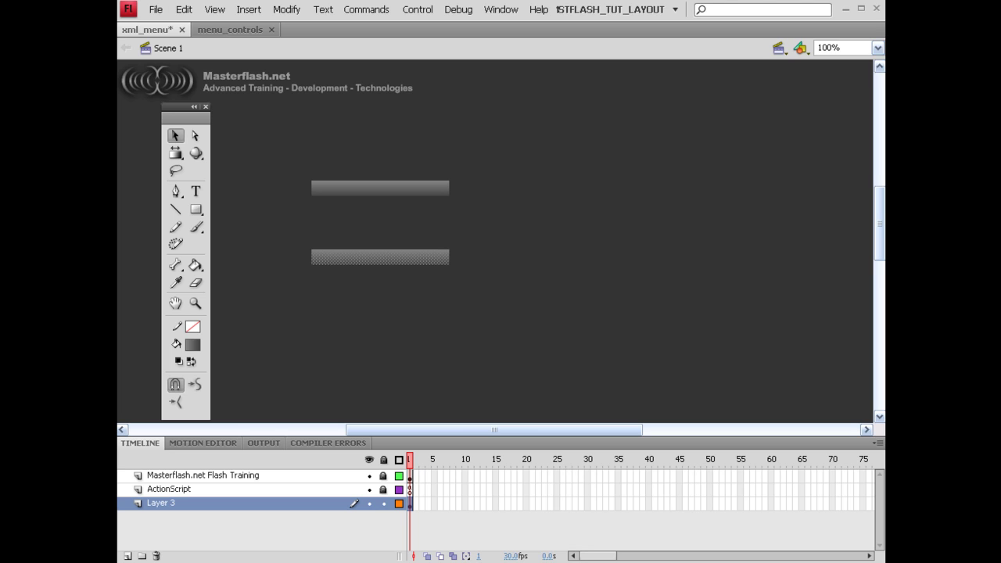
Lighten the copy's gradient stops to a lighter grey, from #808080 to #AEAEAE
key(shift+F9)
drag(554, 139, 628, 138)
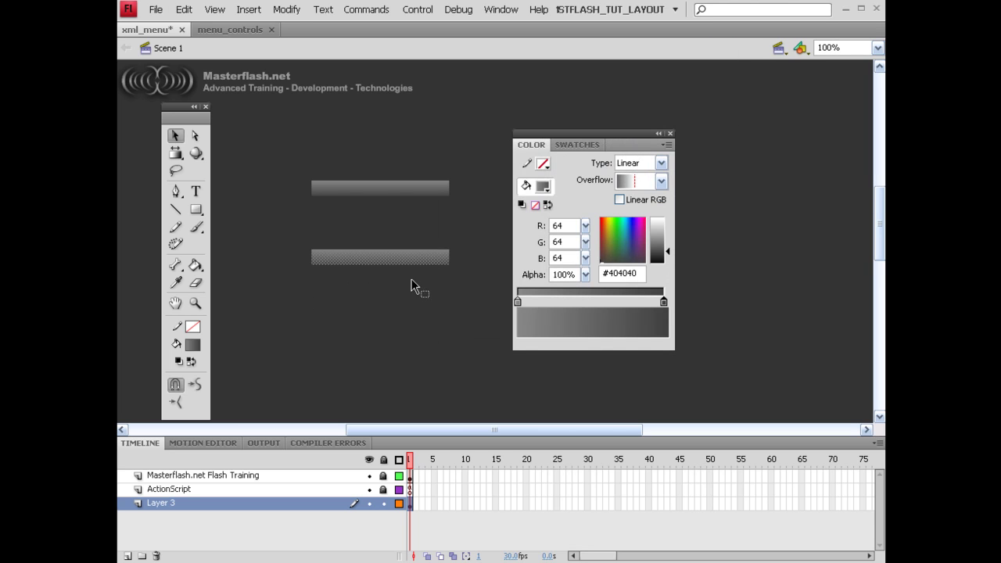
drag(670, 251, 670, 239)
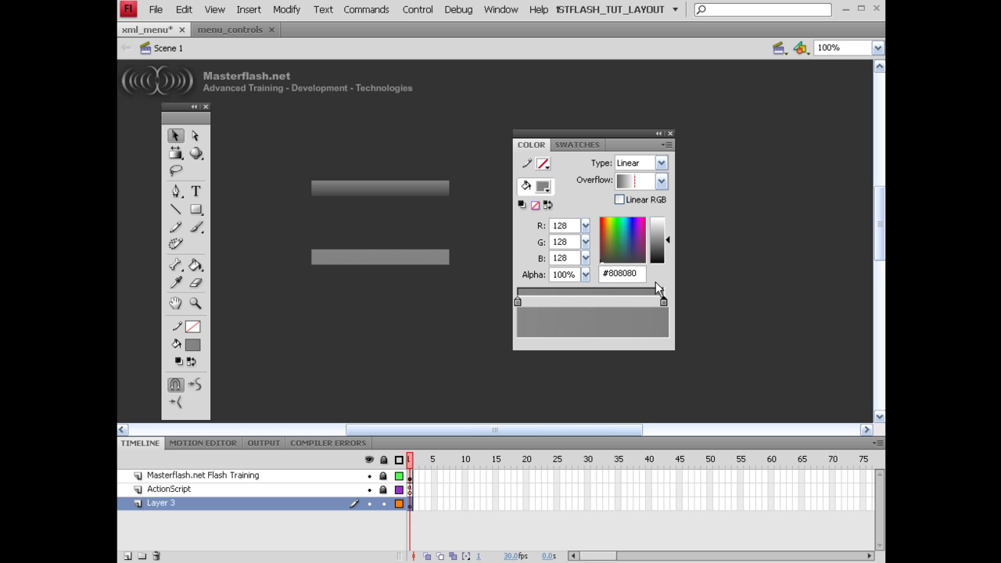
click(517, 302)
drag(670, 240, 670, 232)
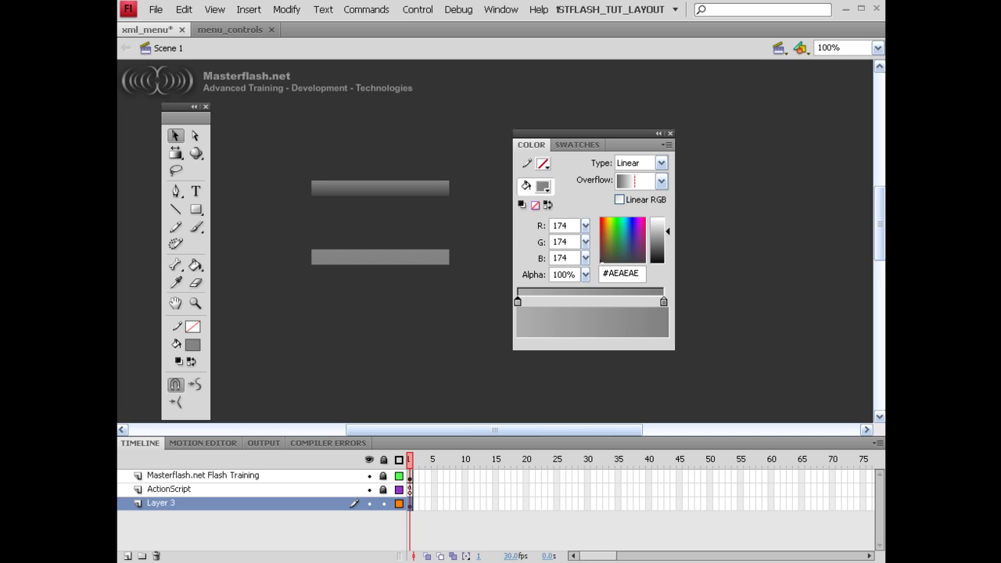
Put away the Color panel, then select and deselect both grey bars
click(398, 212)
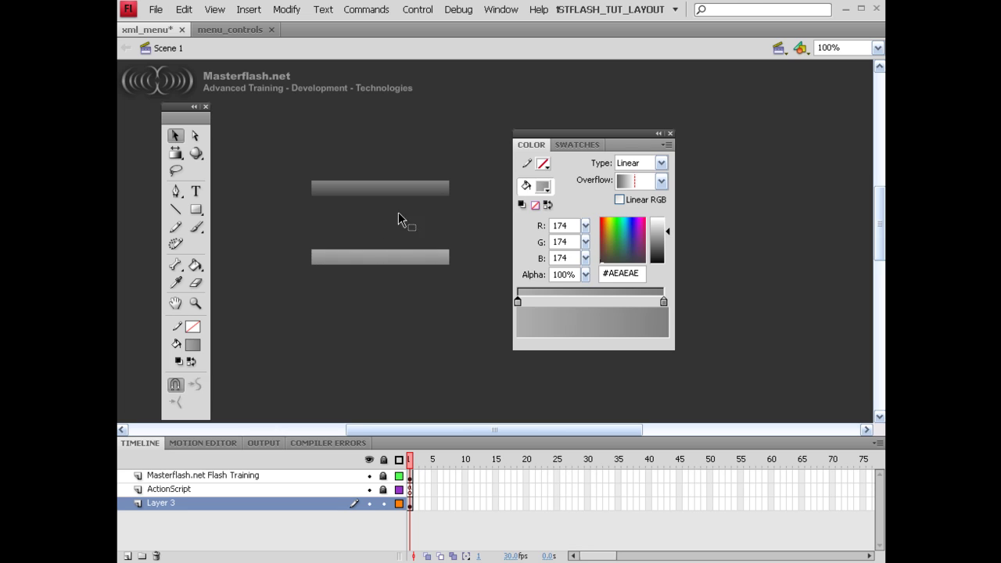
drag(644, 133, 868, 215)
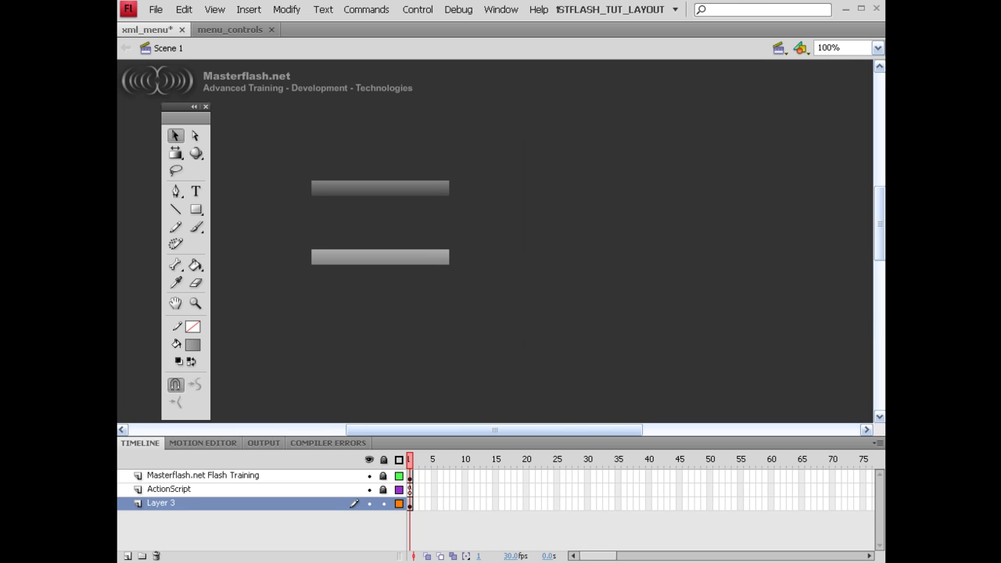
drag(286, 167, 480, 287)
click(467, 331)
Set the Text tool to Dynamic Text with a grey colour in Properties
key(ctrl+F3)
drag(540, 11, 713, 83)
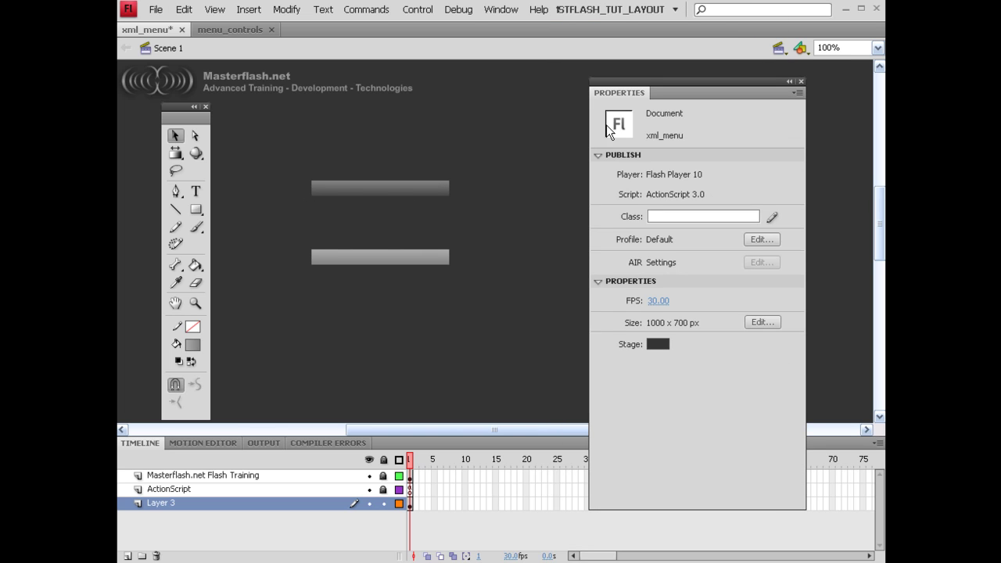
key(t)
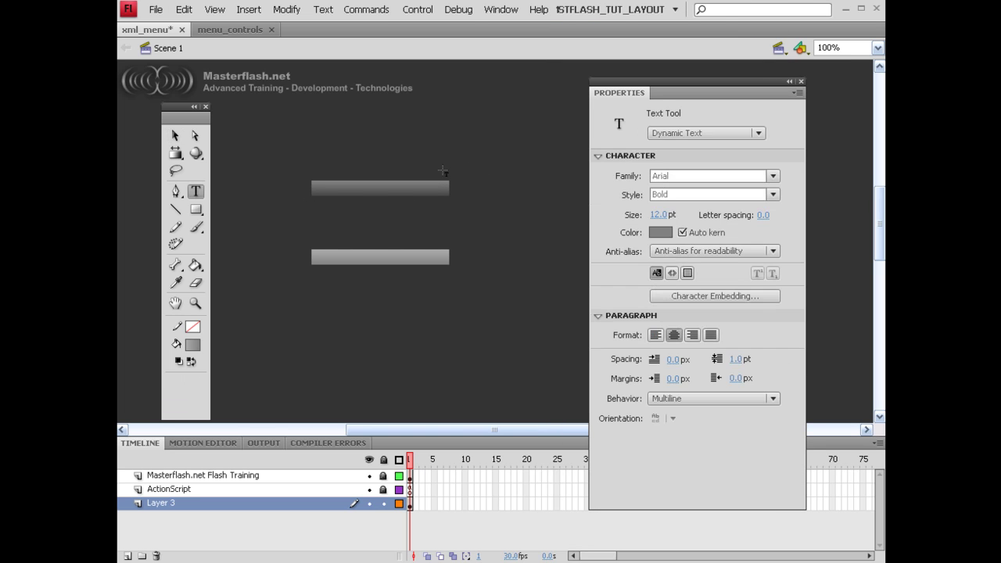
click(757, 133)
click(709, 161)
click(661, 234)
click(666, 267)
Draw a 12 pt Arial Bold text field across the upper bar and nudge it down
drag(317, 178, 449, 189)
click(456, 202)
key(v)
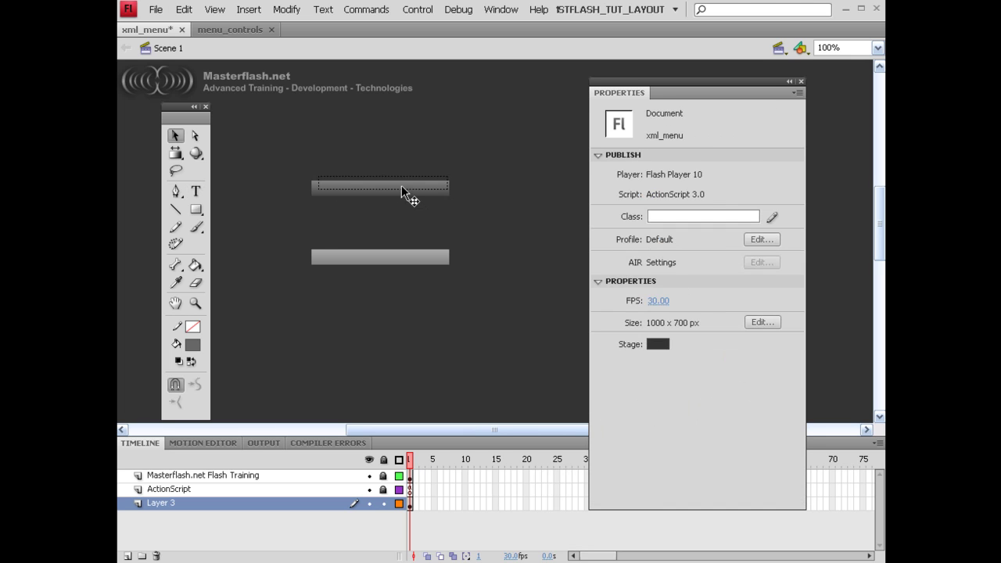
click(402, 185)
key(Down)
key(Down)
key(Down)
key(Down)
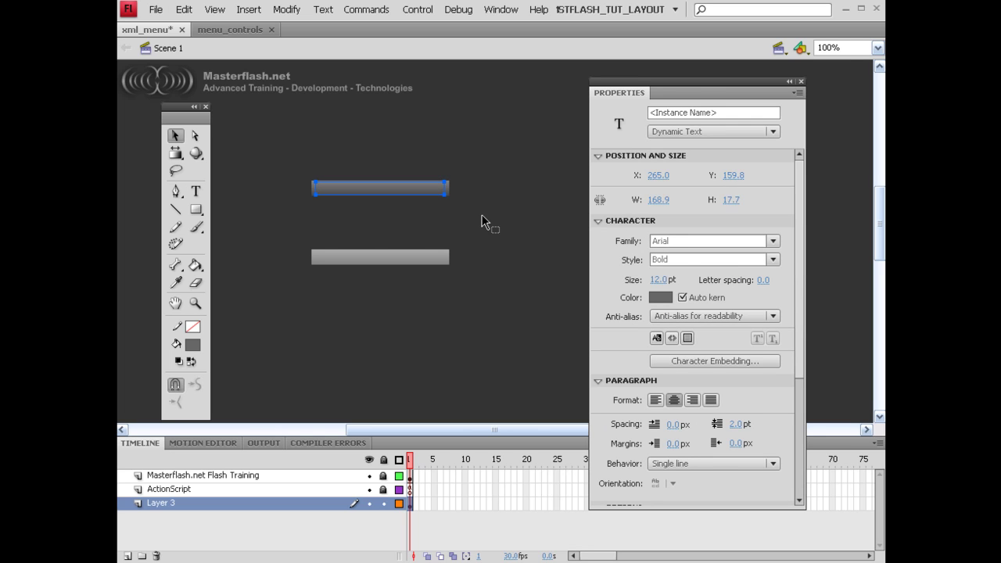
Give the text field the instance name xml_text_titles
click(712, 112)
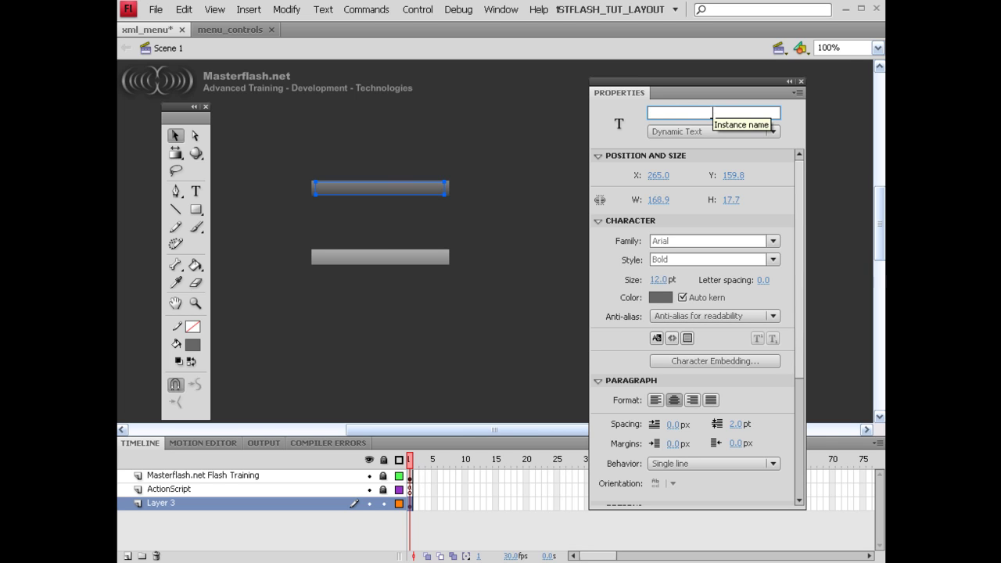
text(xml_text_titles)
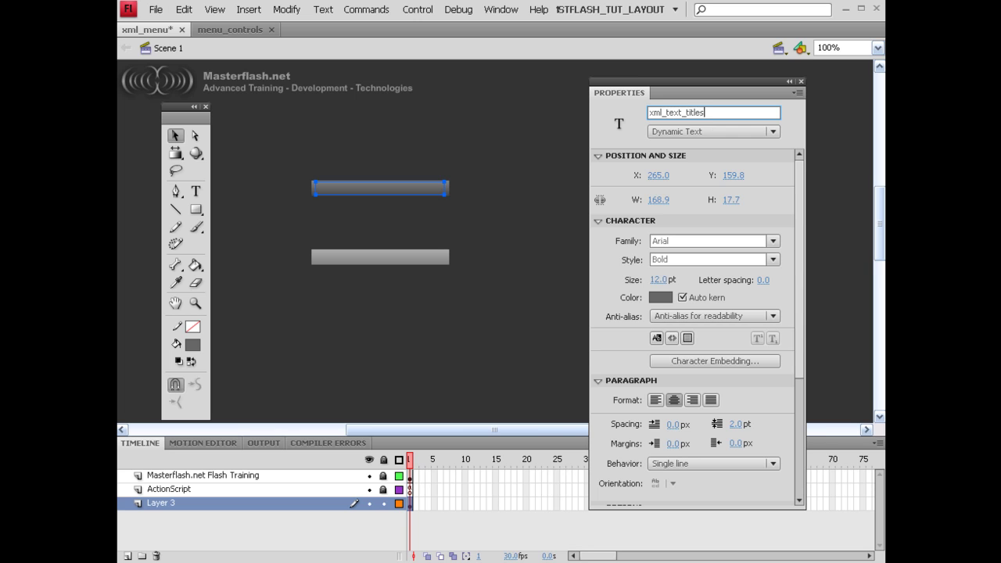
key(Return)
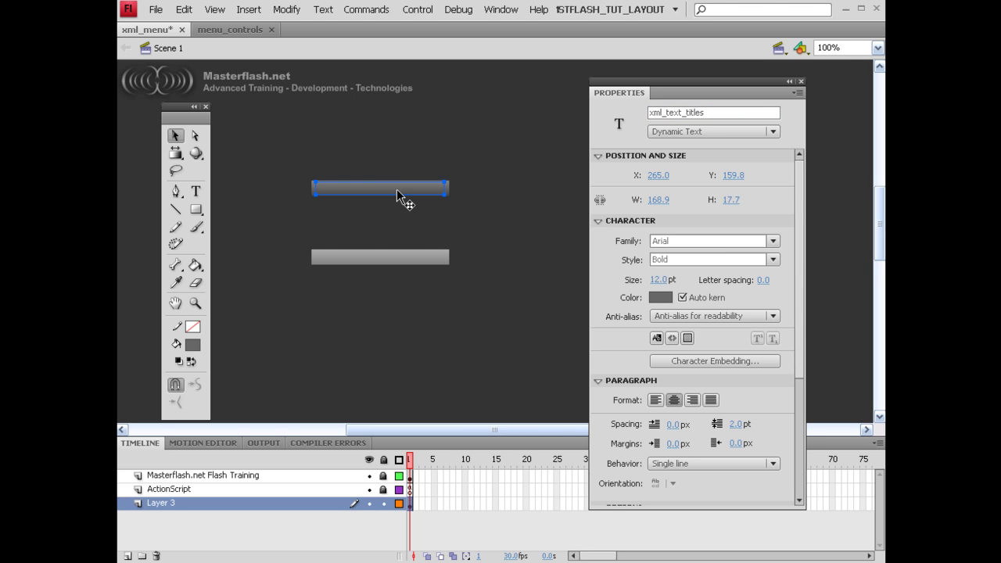
Move a text field onto the lower bar, select both fields, and open Character Embedding
key(shift+Down)
key(shift+Down)
key(shift+Down)
key(shift+Down)
key(shift+Down)
key(shift+Down)
key(shift+Down)
key(shift+Down)
key(shift+Down)
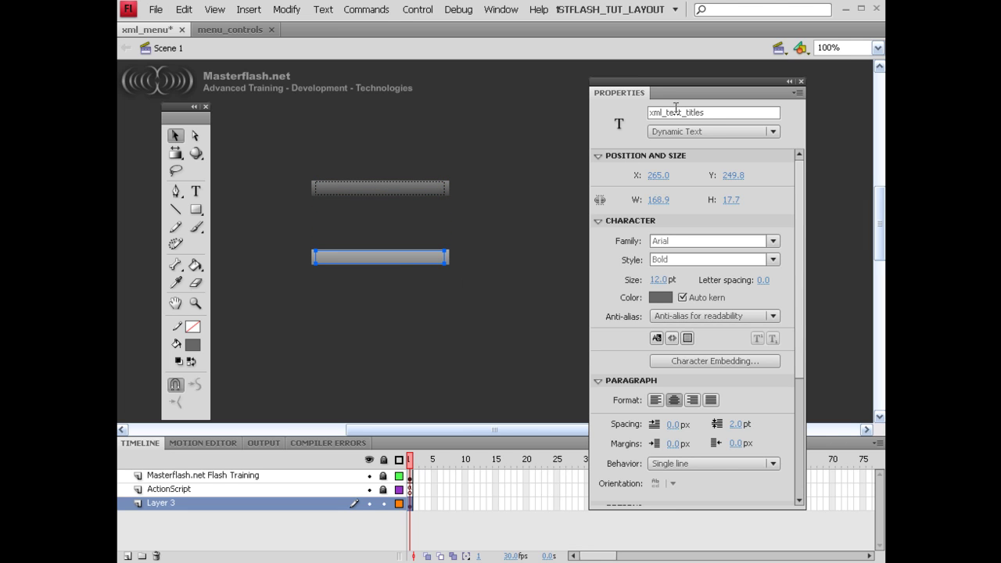
click(414, 293)
click(379, 190)
shift+click(373, 258)
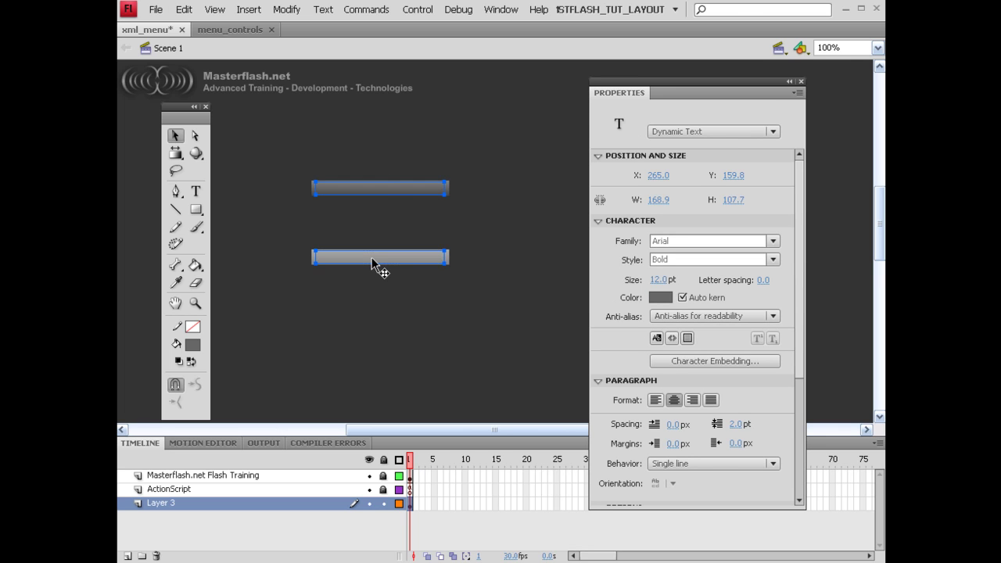
click(708, 362)
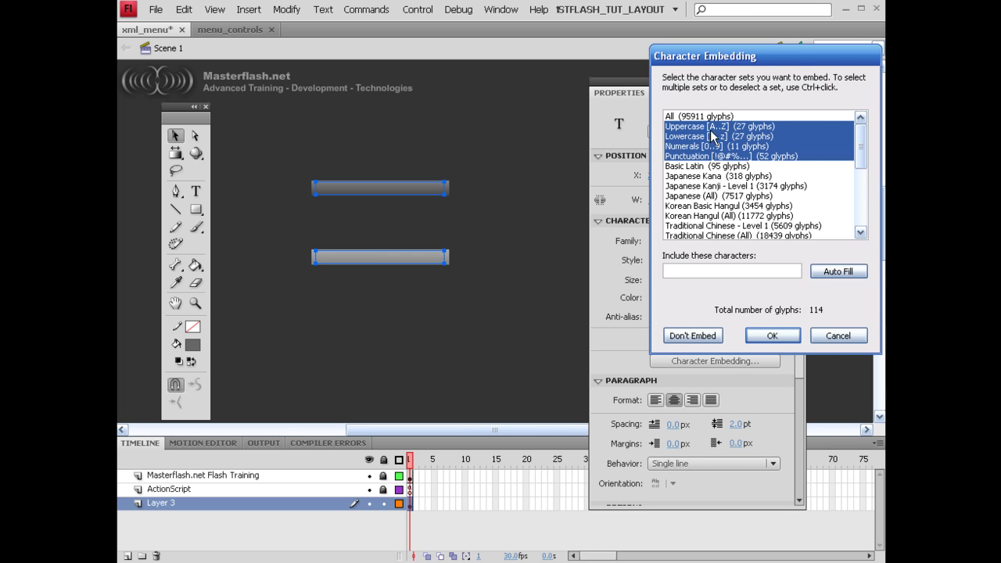
Embed the Uppercase, Lowercase, Numerals and Punctuation glyphs, save xml_menu, and hide Properties
click(792, 340)
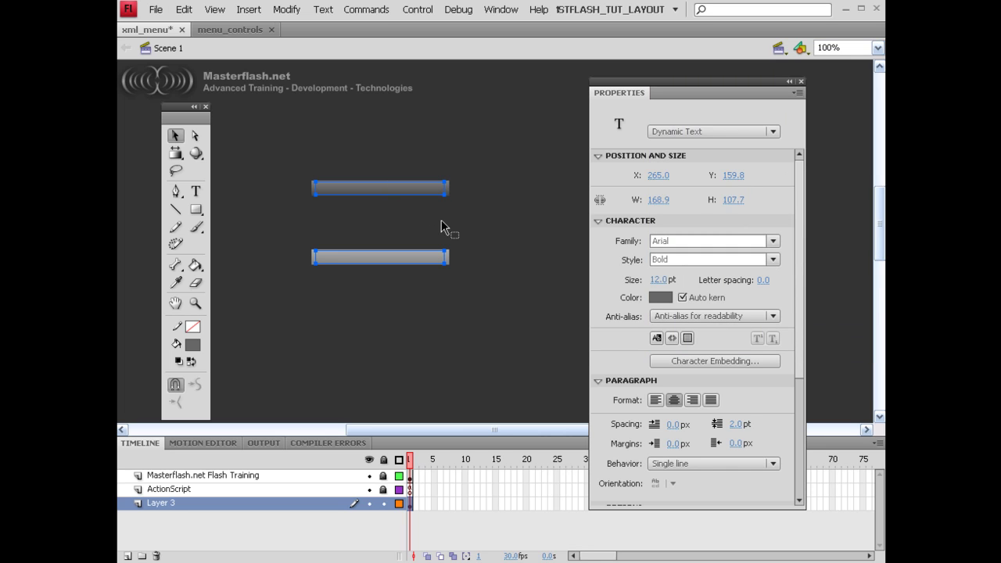
key(ctrl+s)
click(801, 81)
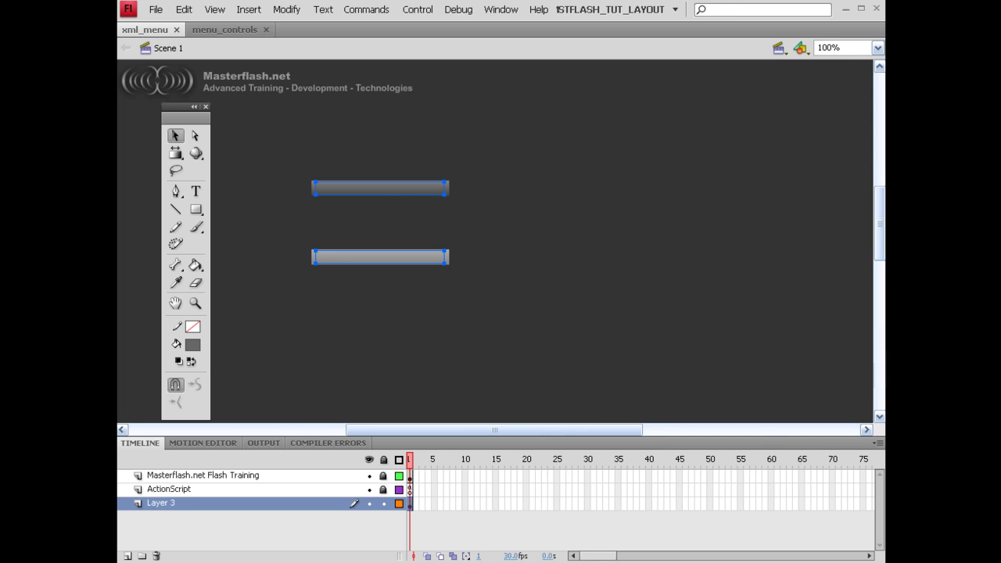
Break the bars apart and type the labels 'Top Navigation' and 'Sub Navigation' in the fields
key(ctrl+b)
key(t)
click(350, 189)
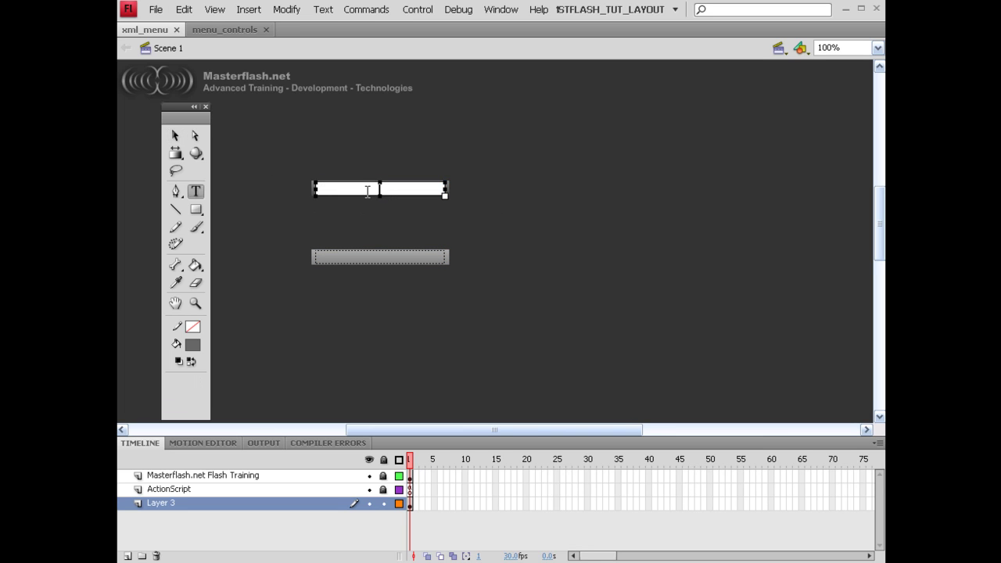
text(Top Navigation)
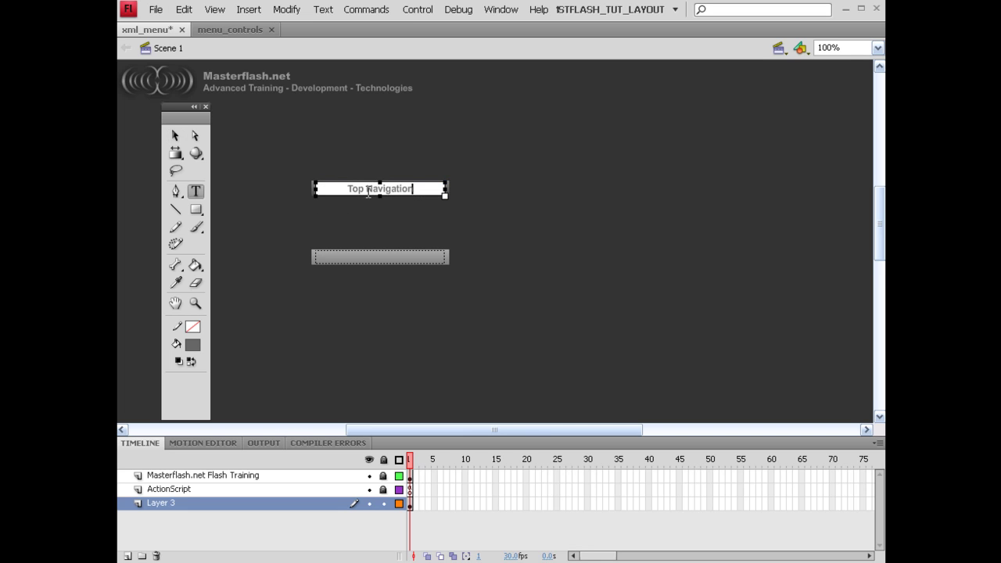
key(Escape)
click(383, 266)
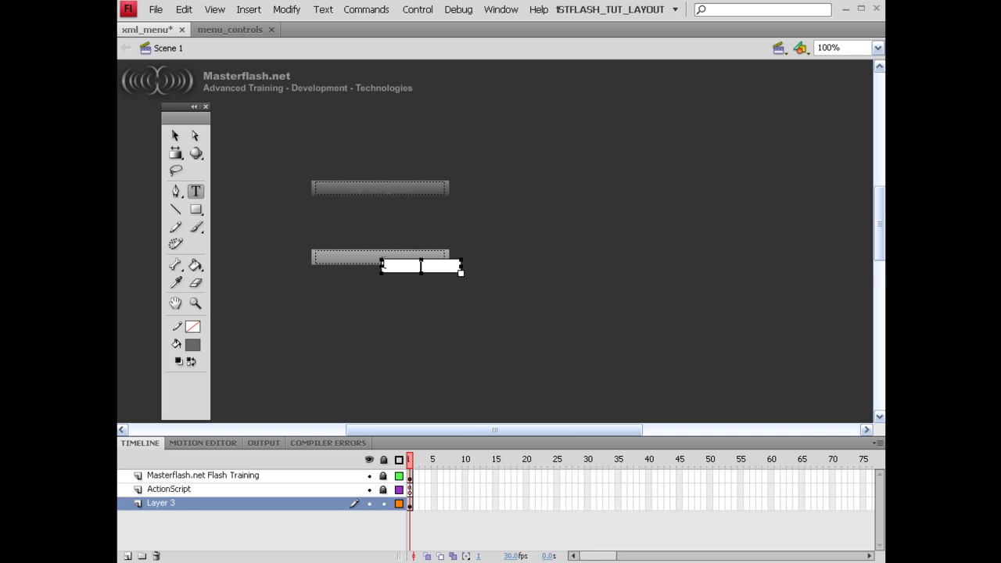
click(367, 255)
text(S)
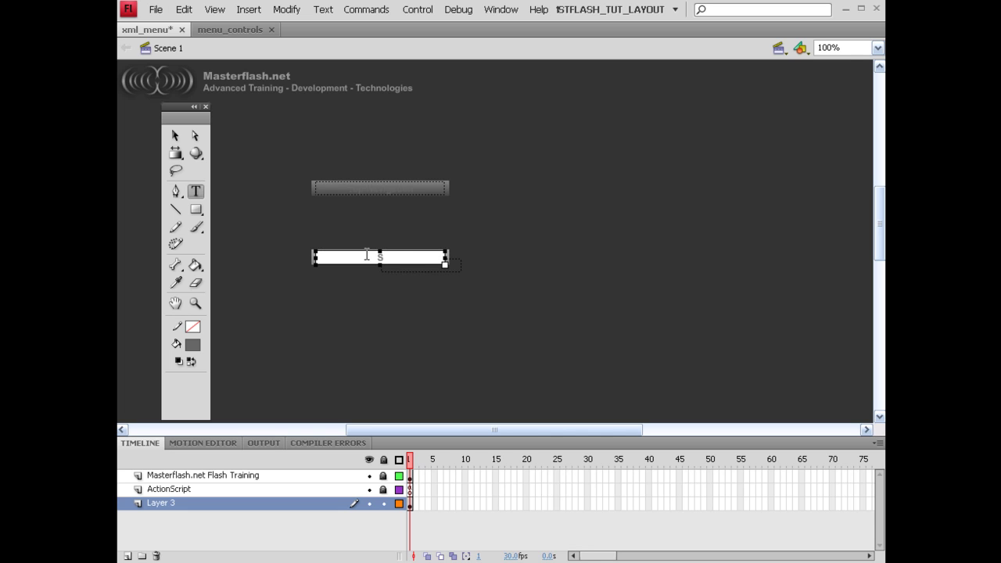
text(ub Navia)
text(ation)
key(Escape)
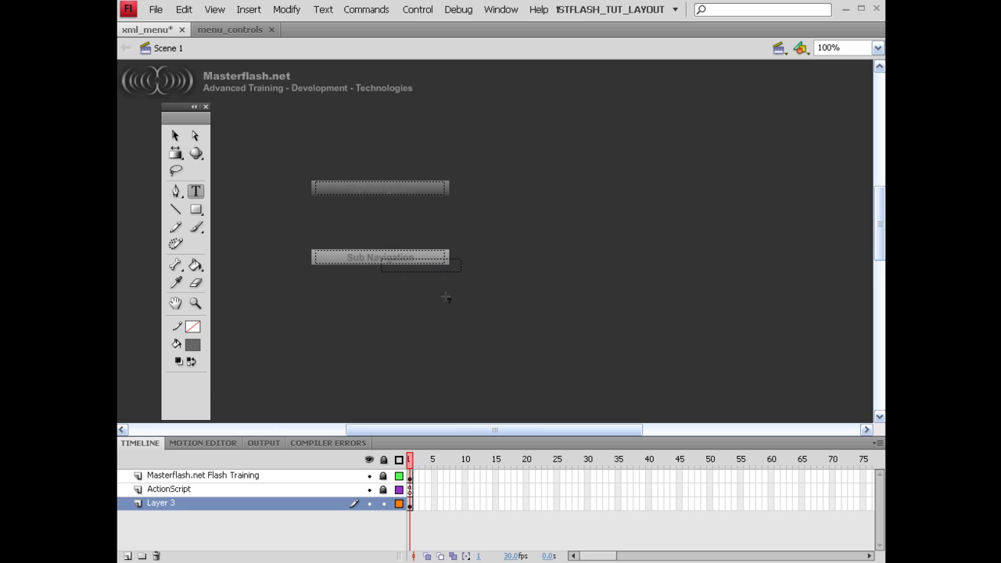
Delete the stray empty text box, save xml_menu, and select the whole Top Navigation bar
key(v)
click(453, 270)
key(Delete)
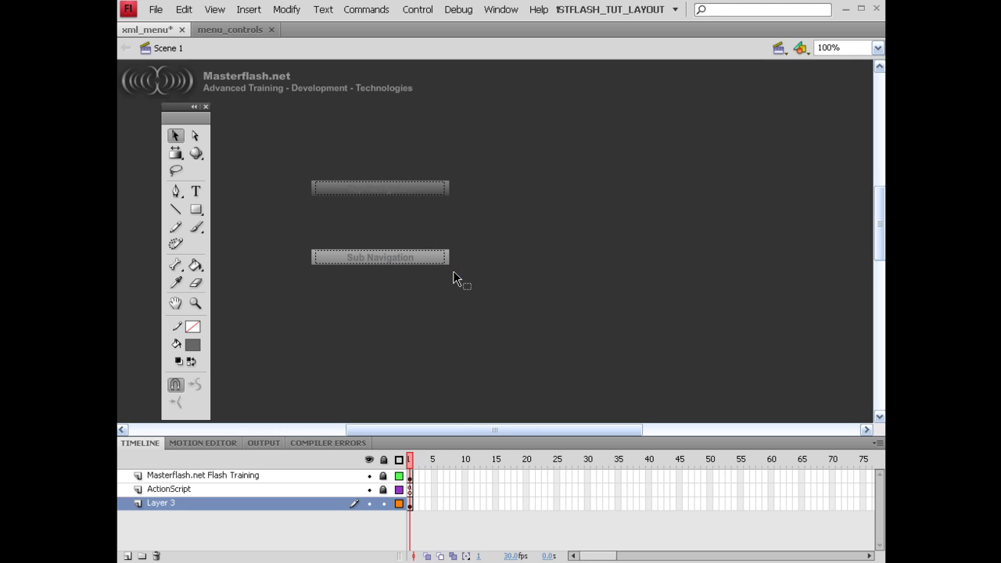
click(416, 186)
click(372, 256)
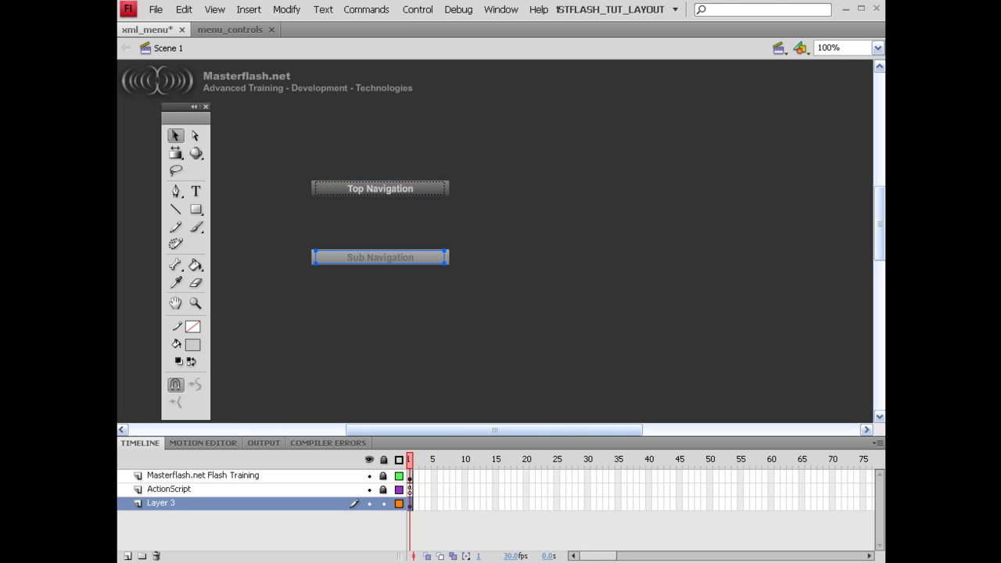
click(547, 306)
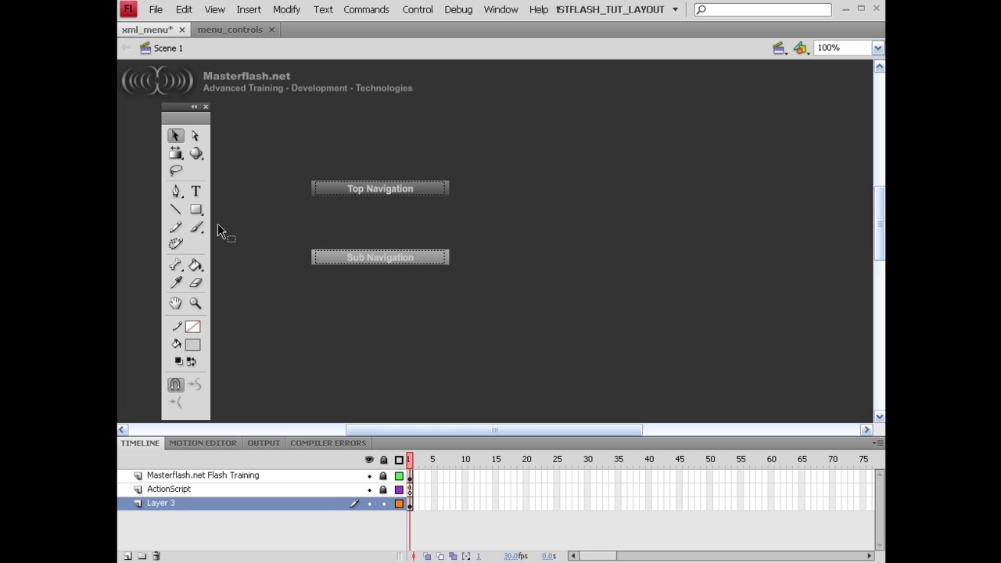
key(ctrl+s)
drag(283, 167, 487, 209)
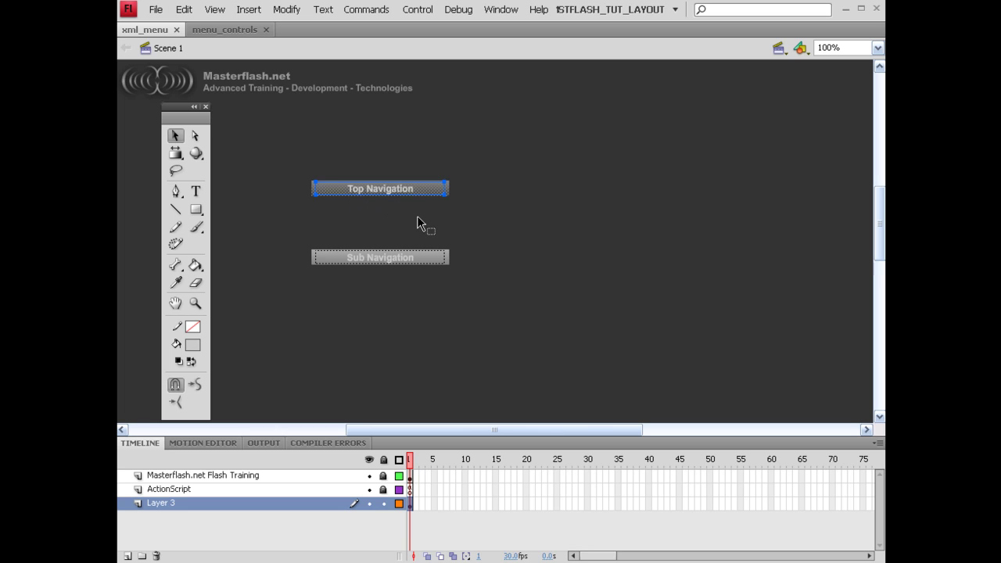
Convert the Top Navigation bar to movie clip top_nav_mc, exported for ActionScript as class top_nav_mc
key(F8)
text(top_nav_mc)
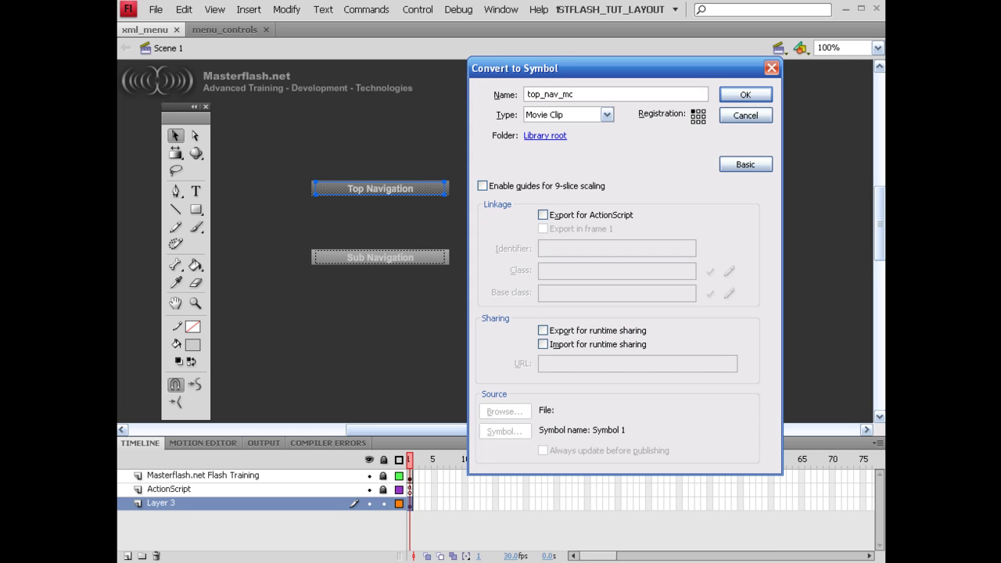
click(739, 167)
click(739, 169)
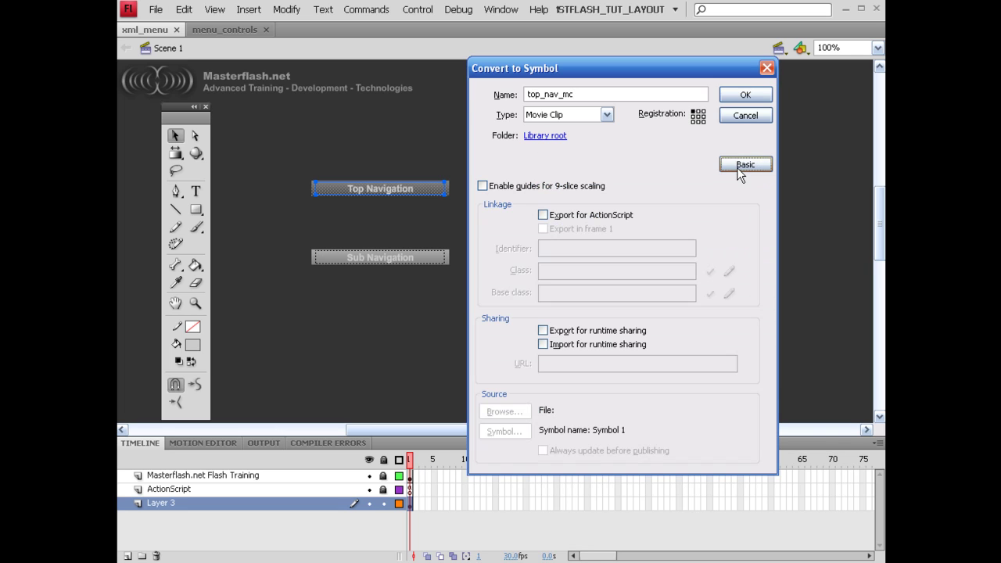
click(544, 215)
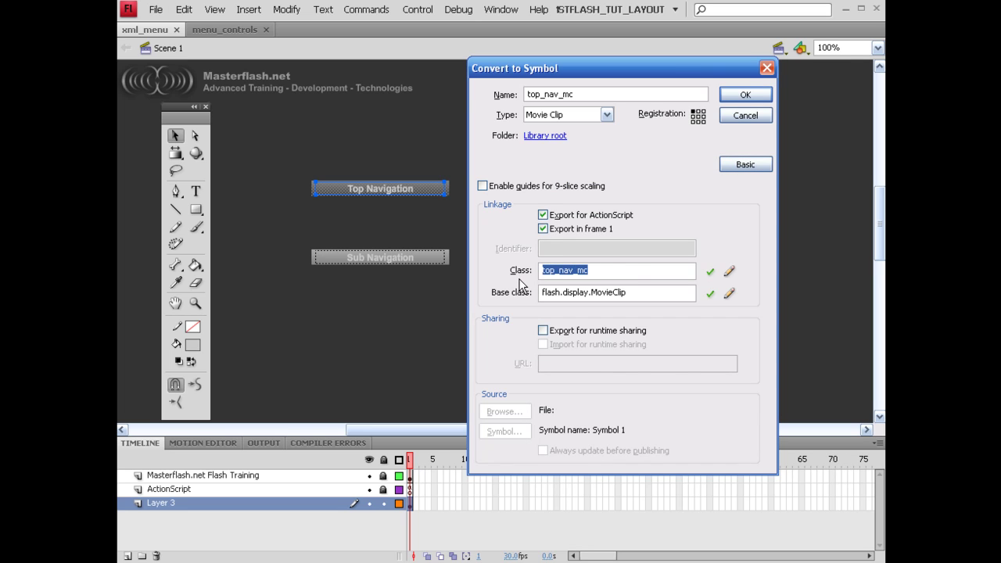
drag(630, 293, 526, 294)
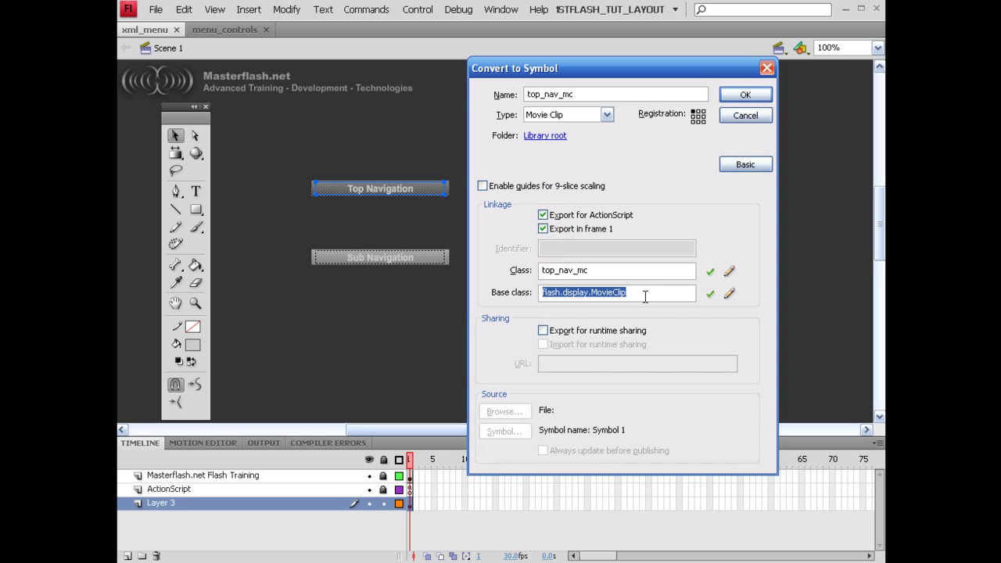
click(756, 95)
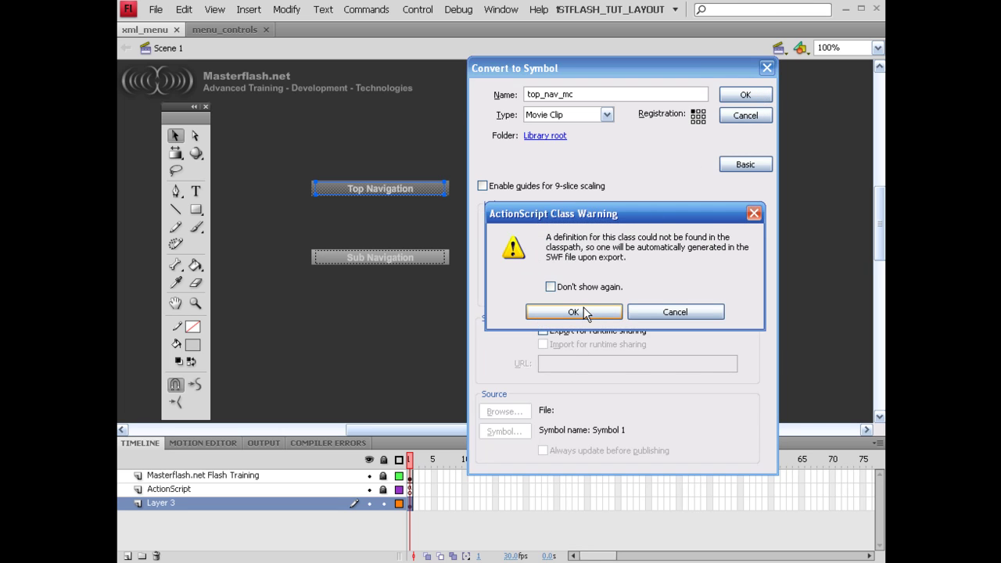
click(593, 315)
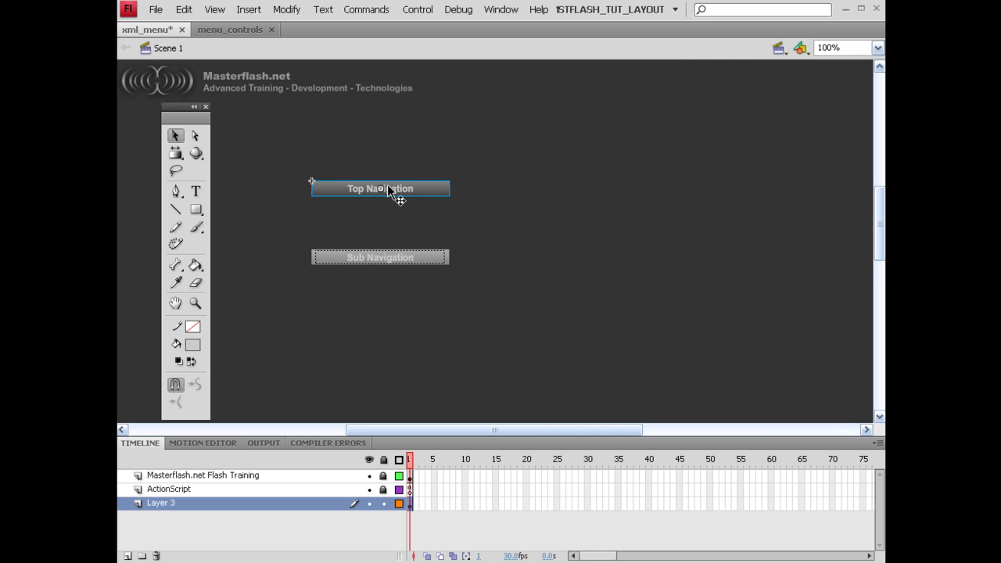
key(Delete)
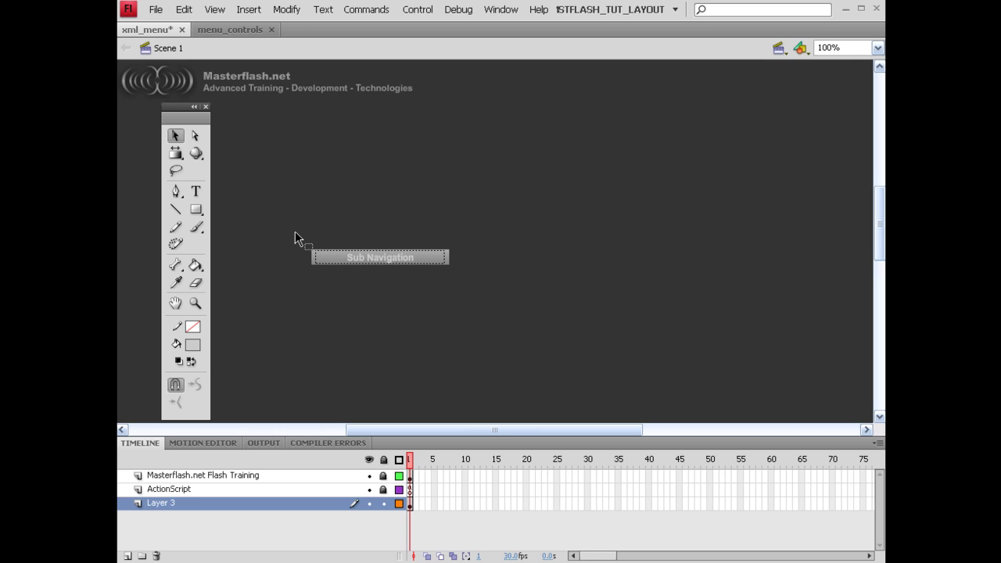
key(ctrl+z)
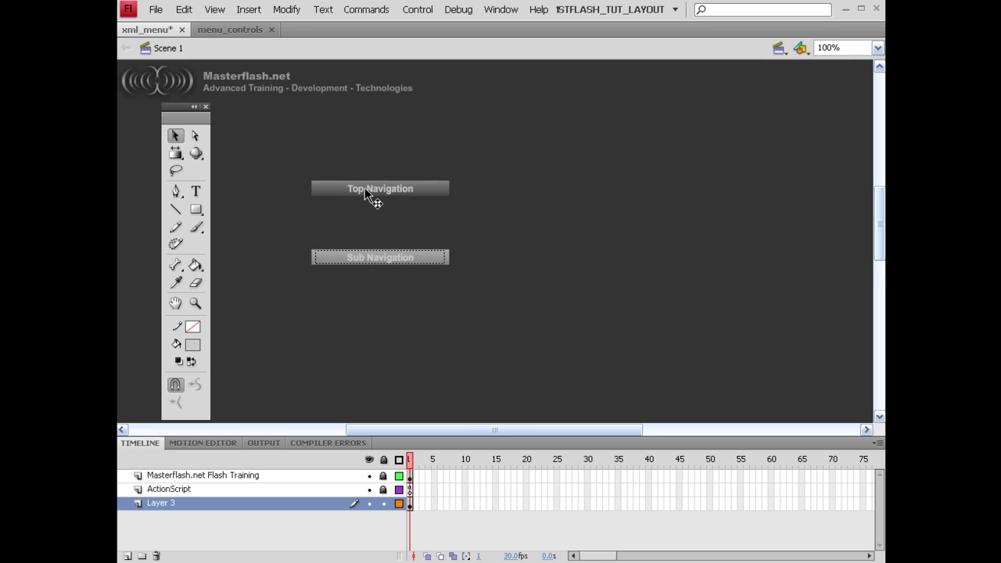
key(shift+Down)
key(shift+Down)
key(shift+Down)
key(shift+Down)
key(shift+Down)
key(shift+Down)
key(shift+Down)
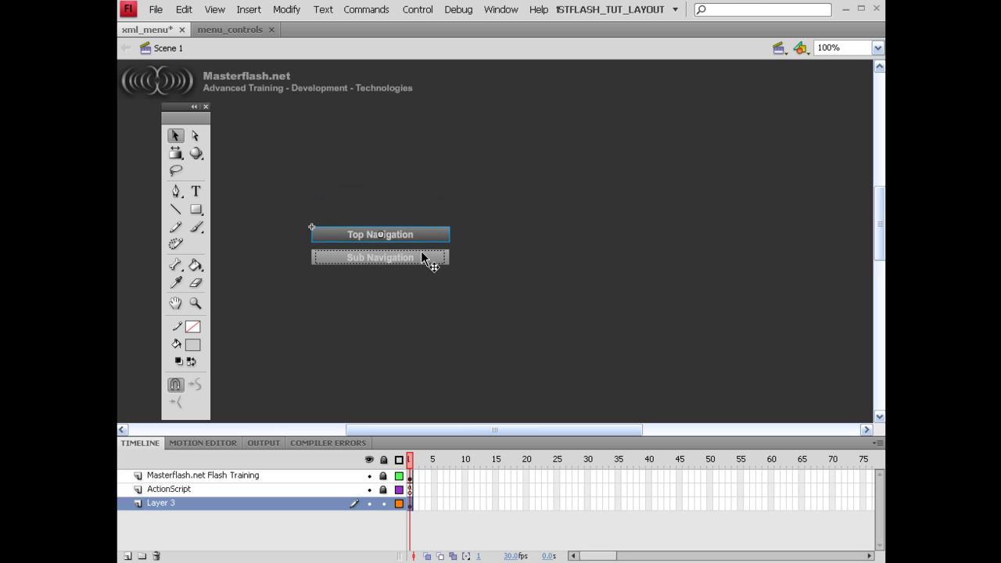
click(390, 274)
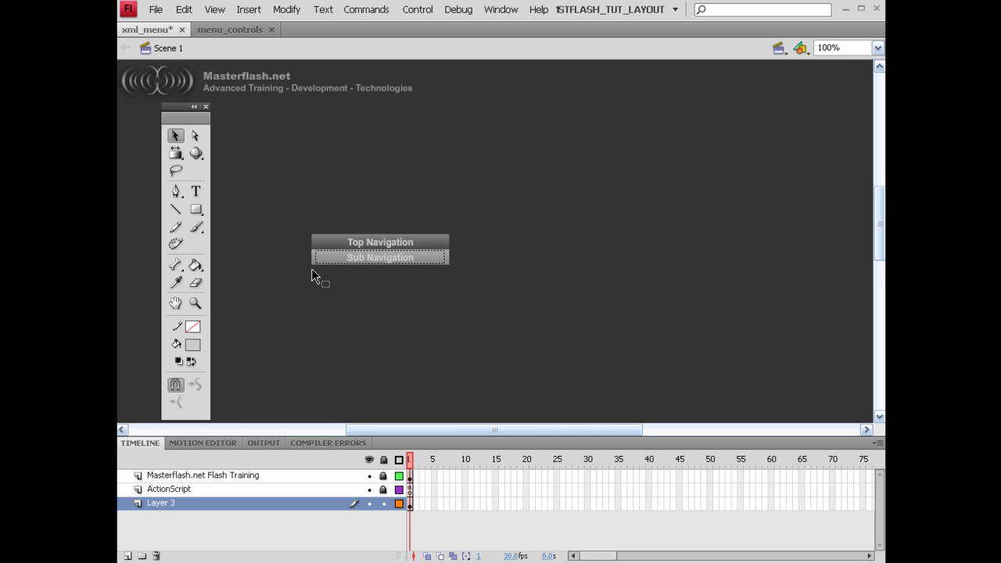
click(428, 237)
key(shift+Right)
key(shift+Right)
key(shift+Left)
key(shift+Left)
key(shift+Left)
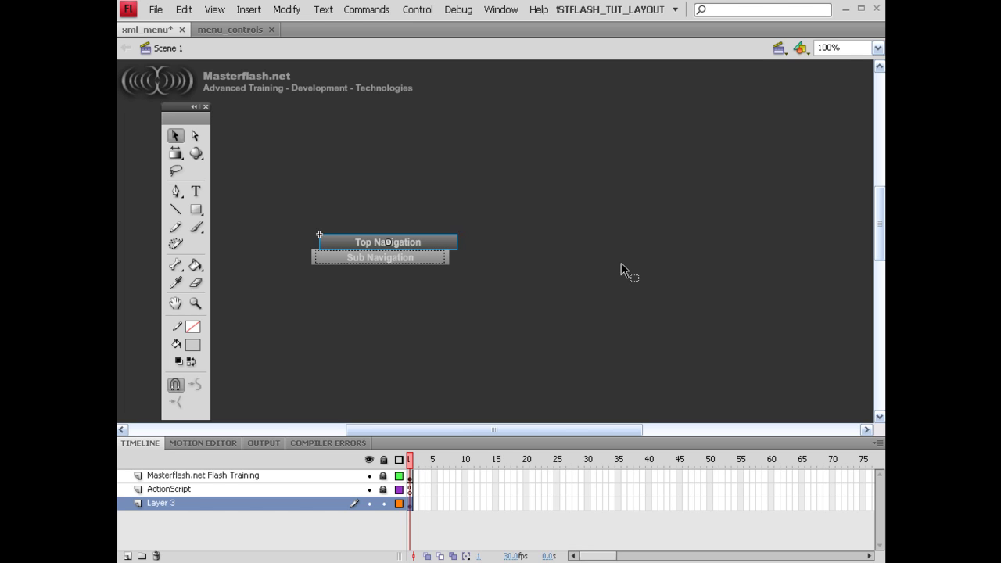
key(shift+Left)
key(shift+Left)
key(shift+Left)
key(shift+Left)
key(shift+Left)
key(shift+Left)
key(shift+Left)
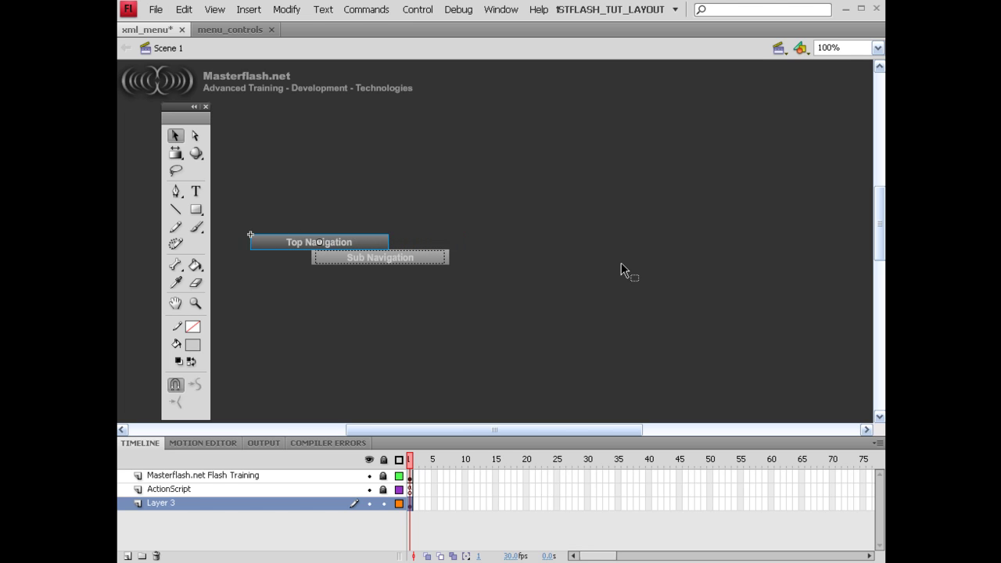
key(shift+Right)
key(shift+Right)
key(shift+Right)
key(shift+Right)
key(shift+Right)
key(shift+Right)
key(shift+Right)
key(shift+Right)
key(shift+Right)
key(shift+Right)
key(shift+Right)
key(shift+Right)
key(shift+Right)
key(shift+Right)
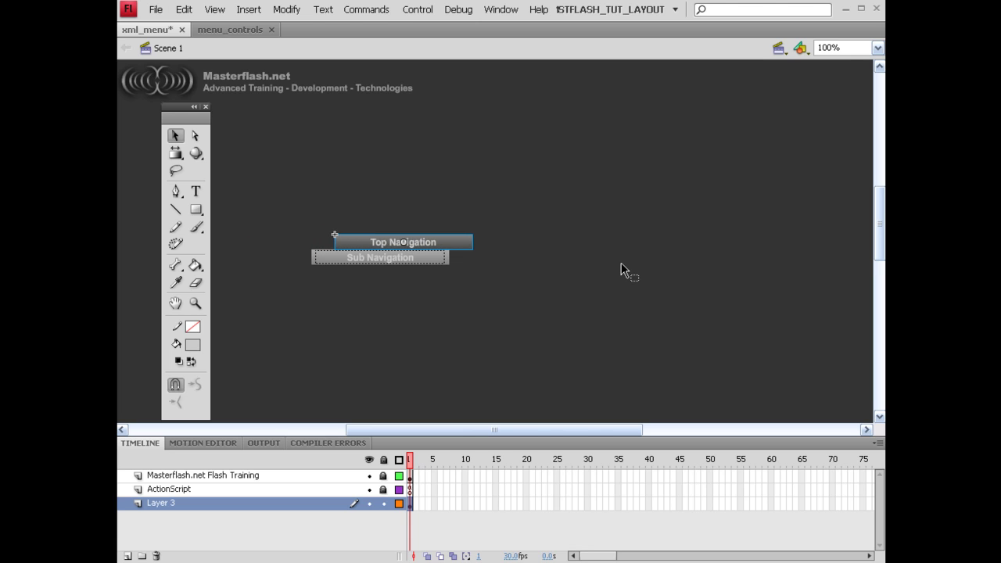
key(shift+Right)
key(shift+Left)
key(shift+Left)
key(shift+Left)
key(shift+Left)
key(shift+Left)
key(shift+Left)
key(shift+Left)
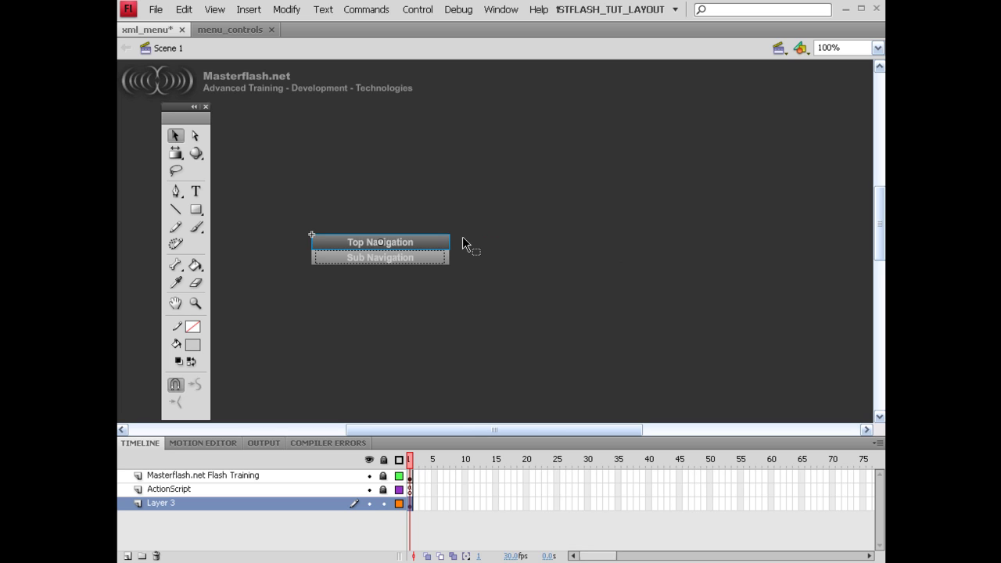
key(Delete)
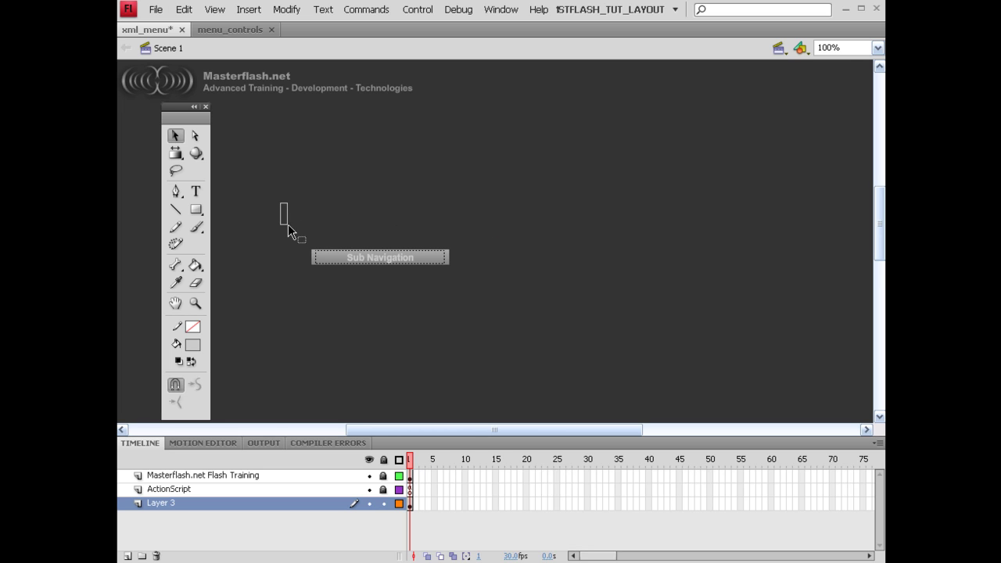
drag(280, 201, 522, 313)
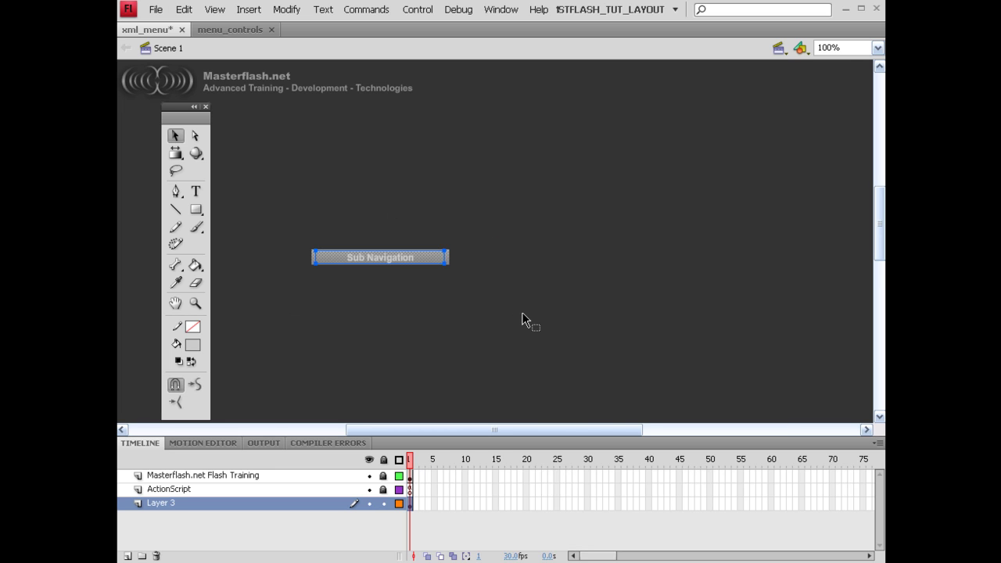
Make Sub Navigation the movie clip submenu_nav_mc, exported for ActionScript, then delete its stage instance
key(F8)
text(submenu_nav_mc)
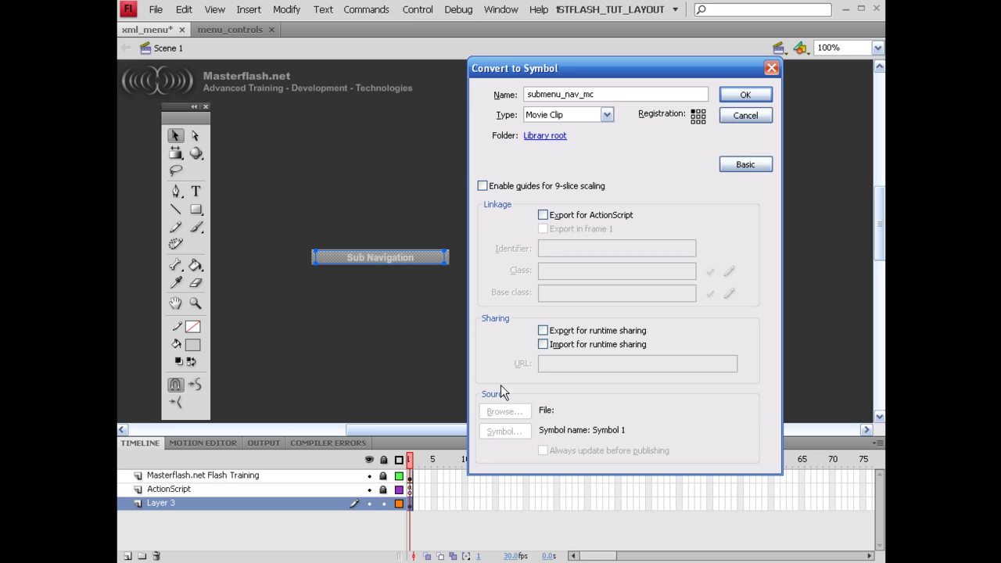
click(542, 215)
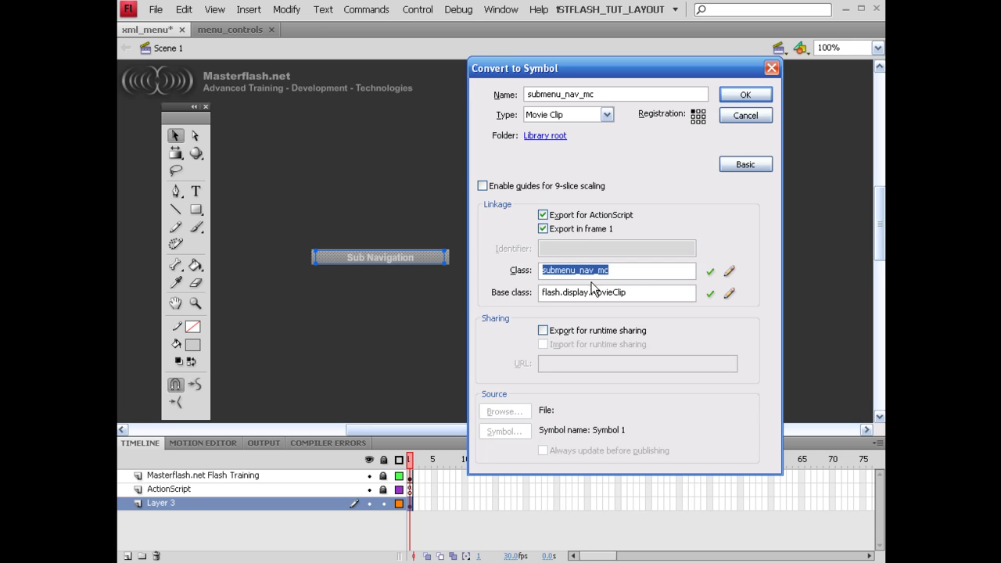
drag(635, 274, 536, 274)
drag(628, 292, 530, 295)
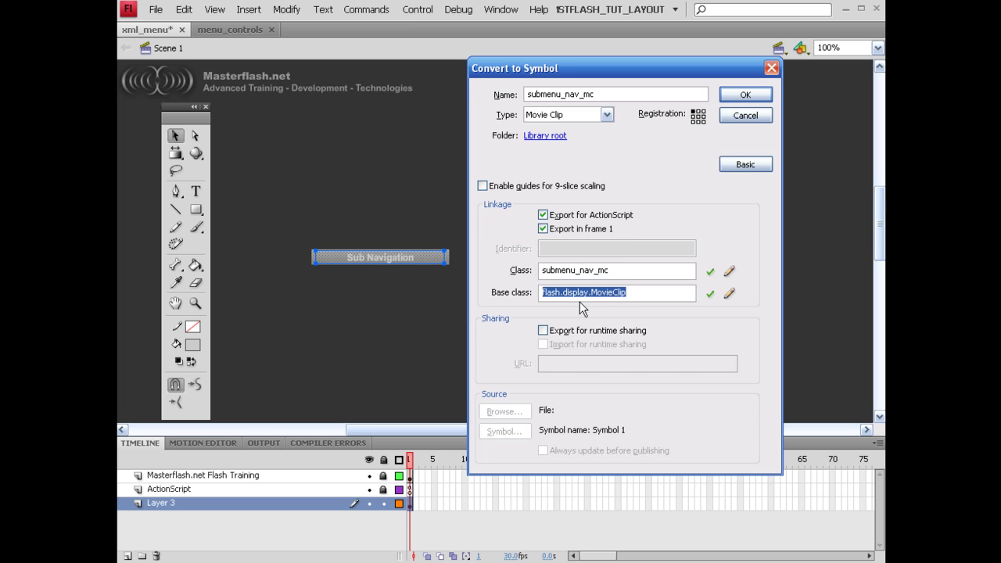
click(758, 100)
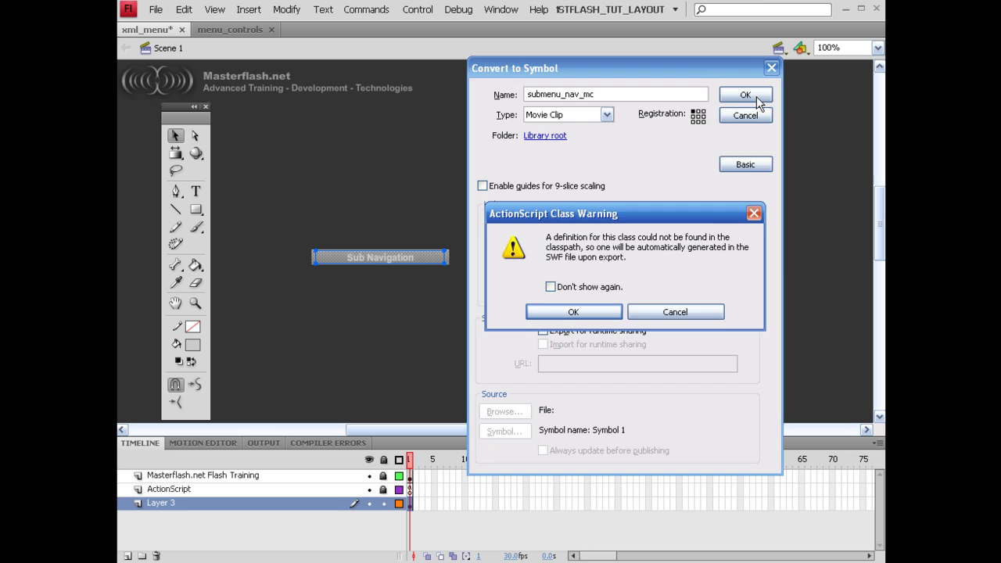
click(572, 311)
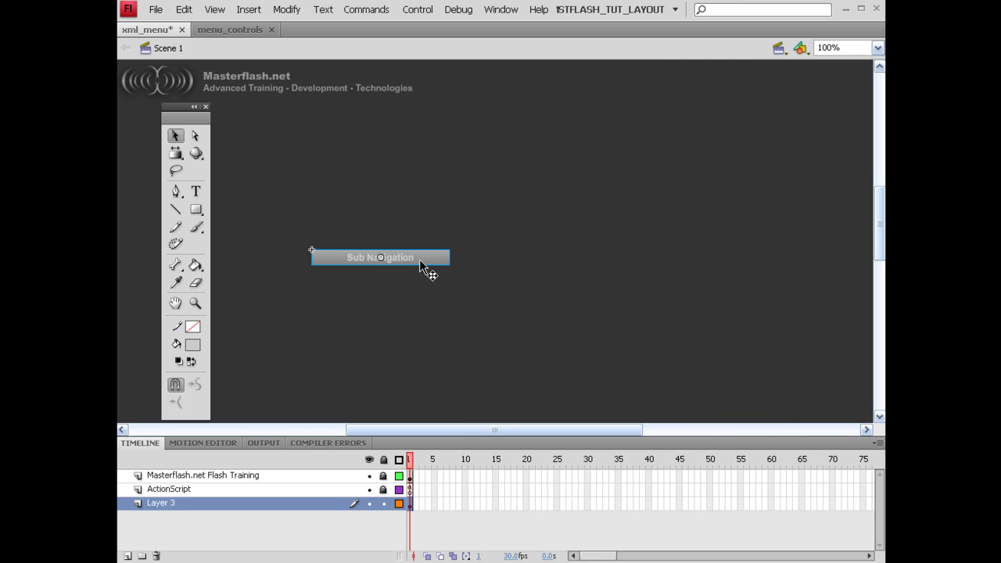
key(Delete)
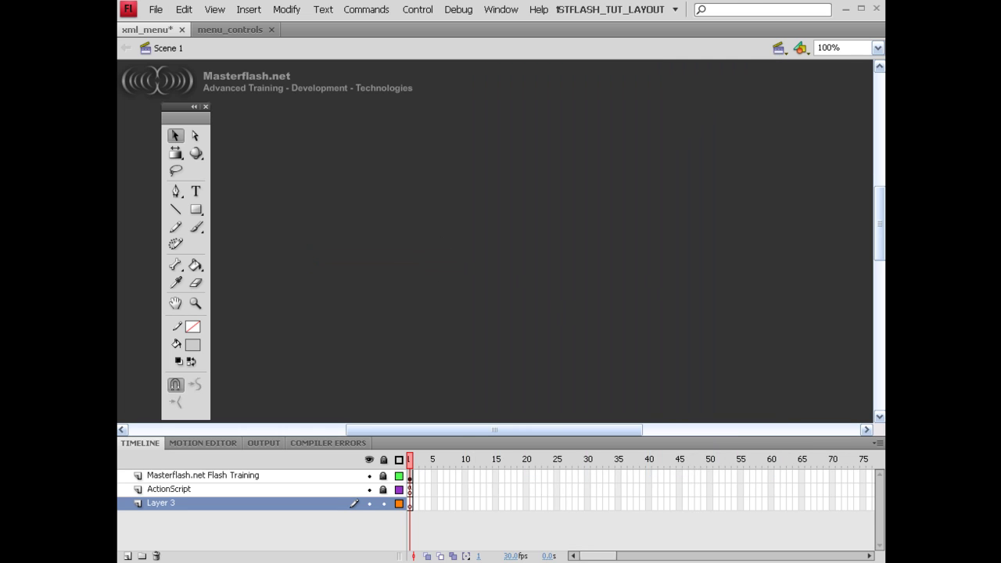
Check the linkage of the top_nav_mc and submenu_nav_mc symbols in the Library
key(ctrl+l)
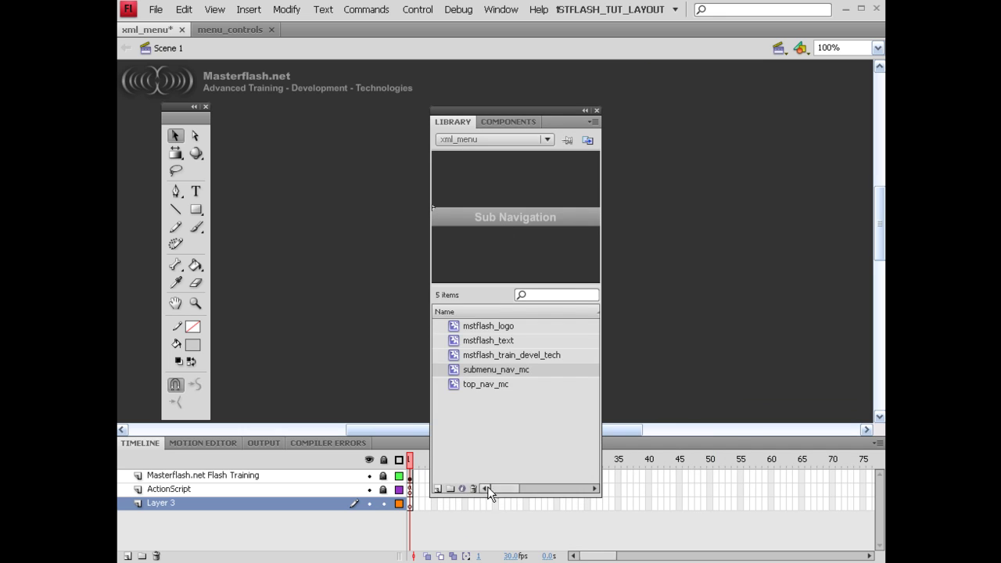
drag(487, 487, 522, 484)
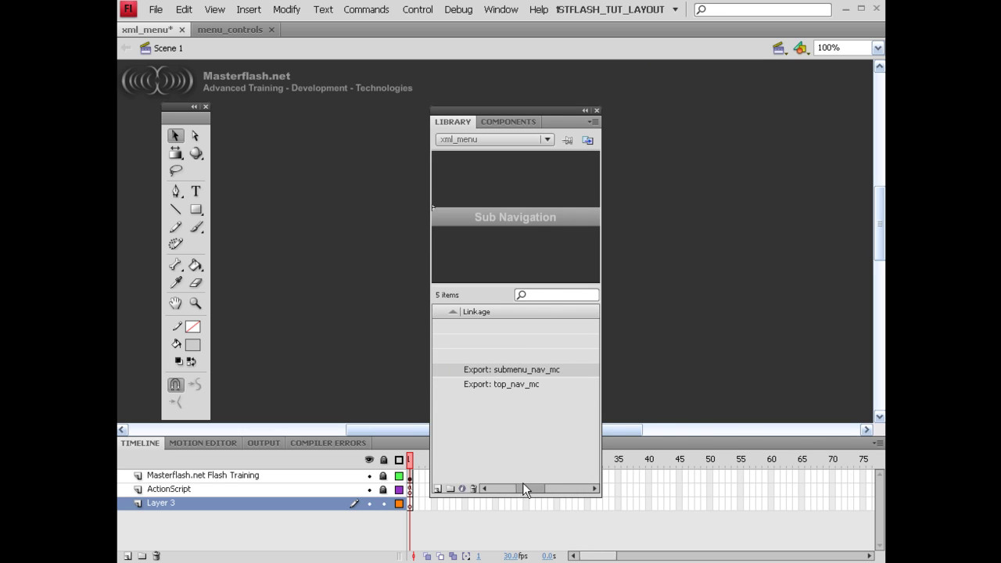
click(513, 383)
click(515, 370)
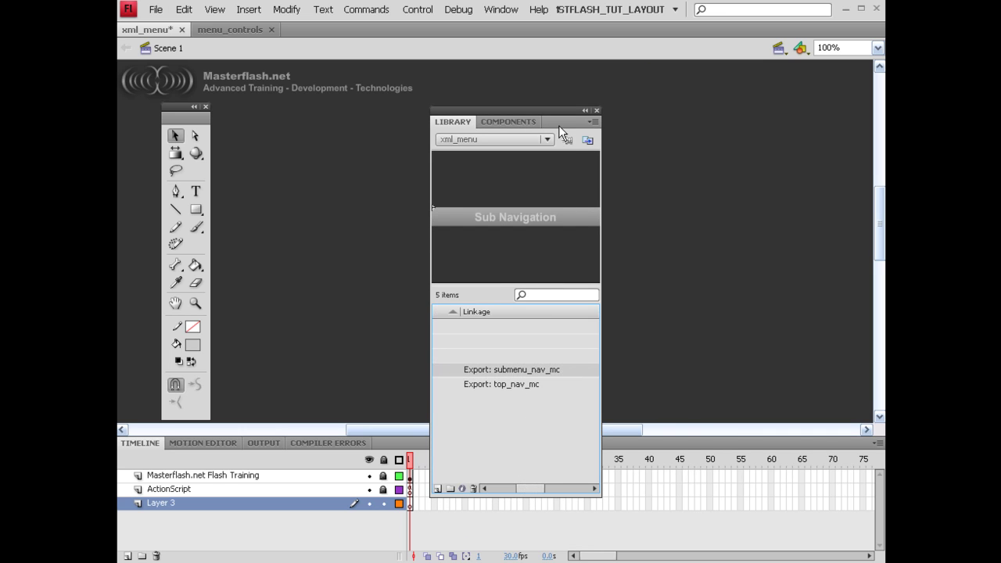
key(ctrl+l)
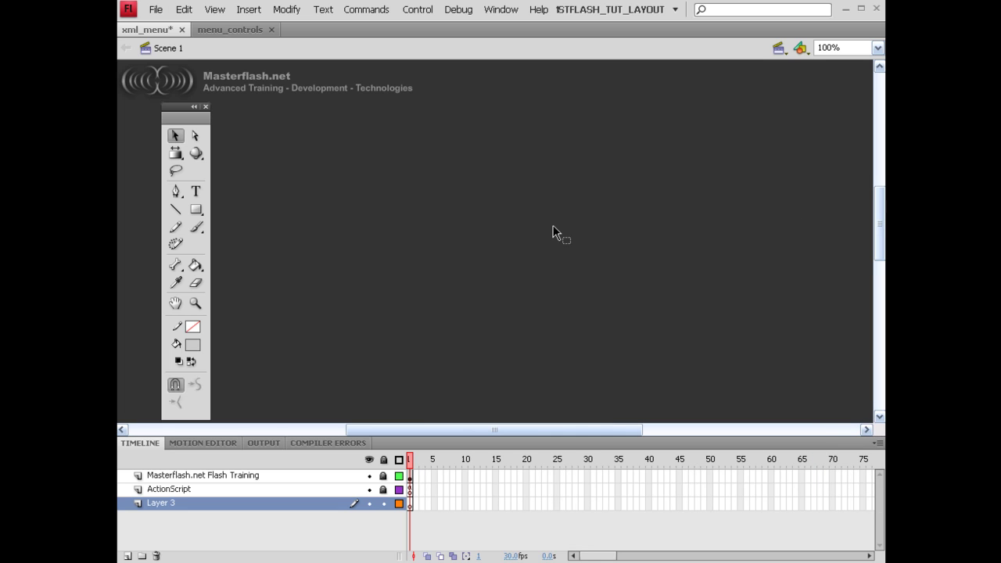
Save xml_menu, close the floating Tools panel, and switch to menu_controls.as
key(ctrl+s)
click(205, 107)
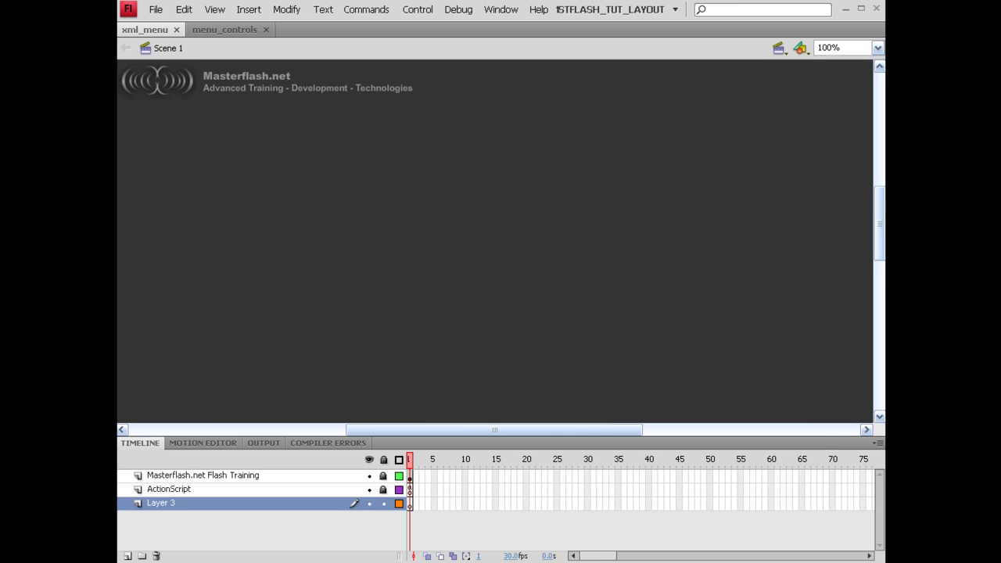
click(226, 31)
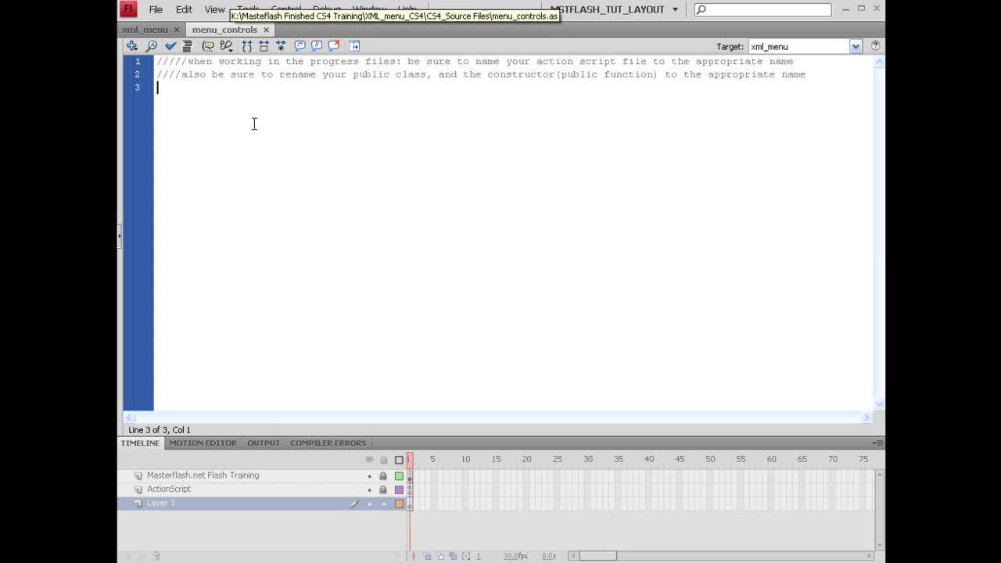
Open a package block importing flash.net.URLLoader, flash.net.URLRequest and flash.events.Event
text(packag)
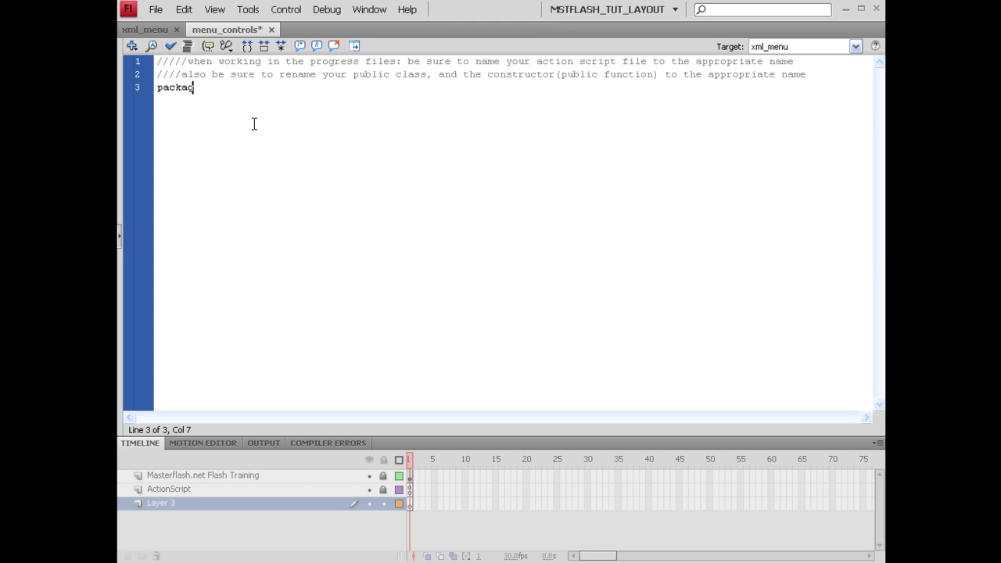
text(e {)
key(Return)
text(import f)
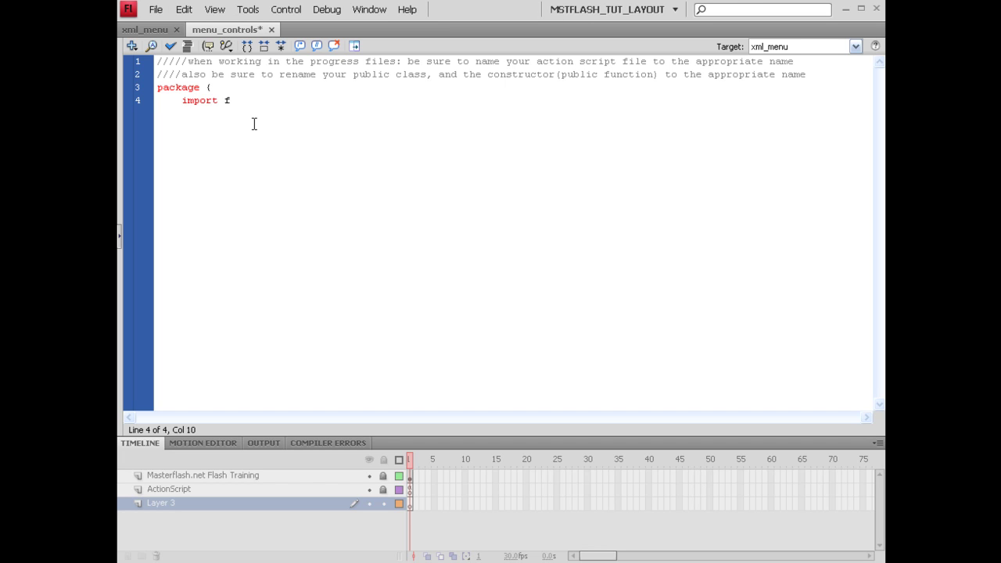
text(lash.net.URLLoader)
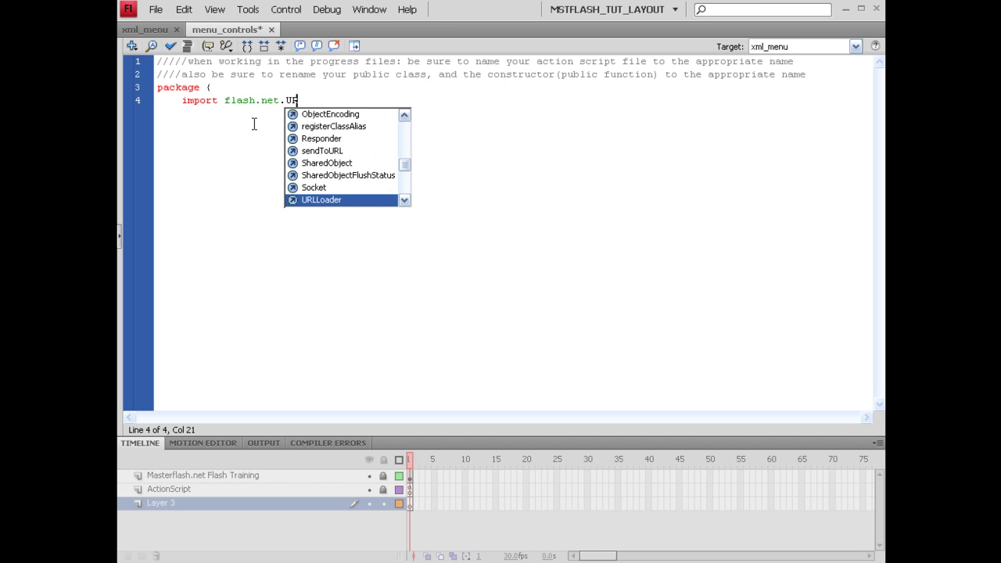
key(Return)
text(;)
key(Return)
text(impor)
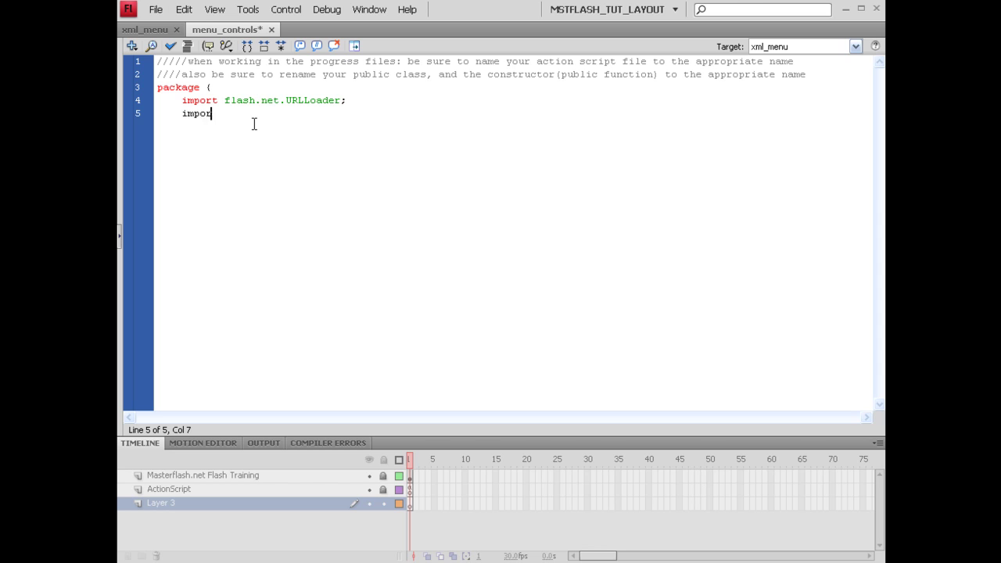
text(t flash.net)
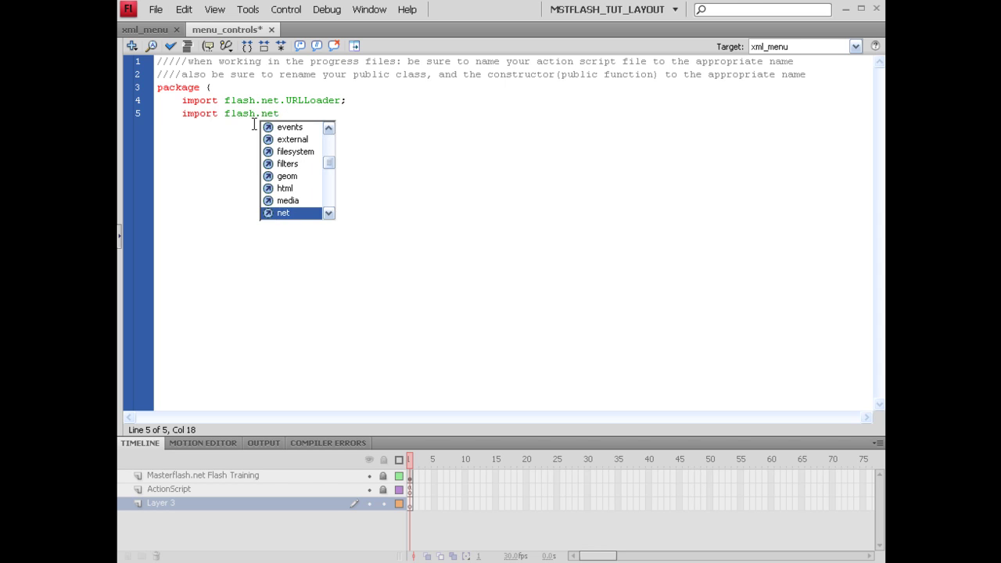
text(.URLR)
key(Return)
text(;)
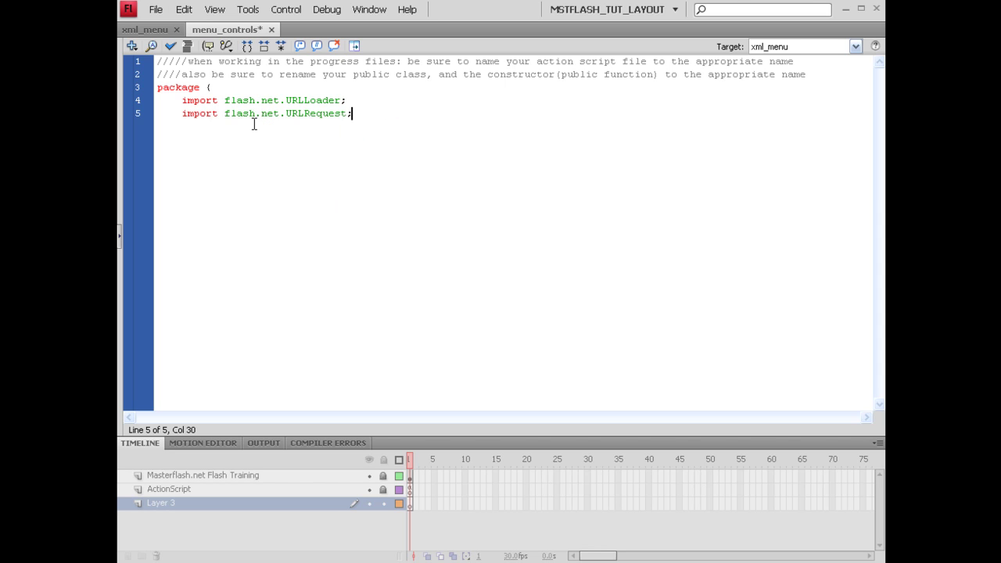
key(Return)
text(import flash.events.)
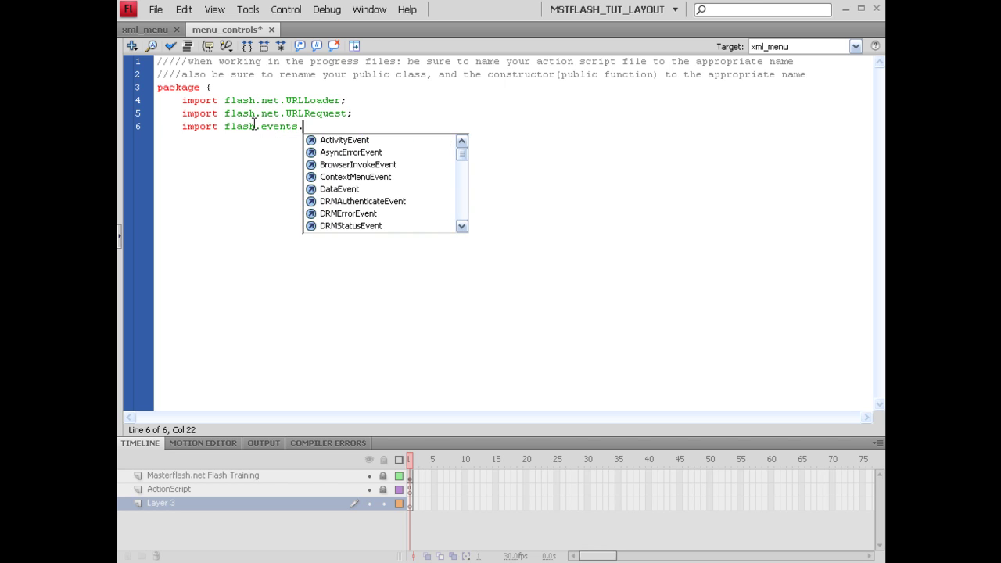
text(Event)
key(Return)
text(;)
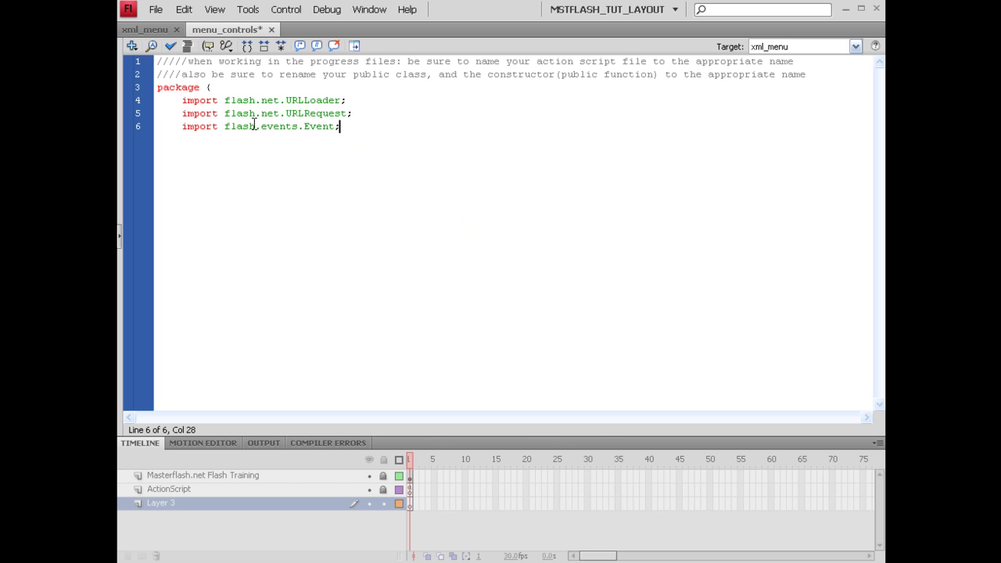
Add an import for flash.events.MouseEvent, correcting typos along the way
key(Return)
text(imp)
text(ort)
key(BackSpace)
text(rt flash.disp)
text(le)
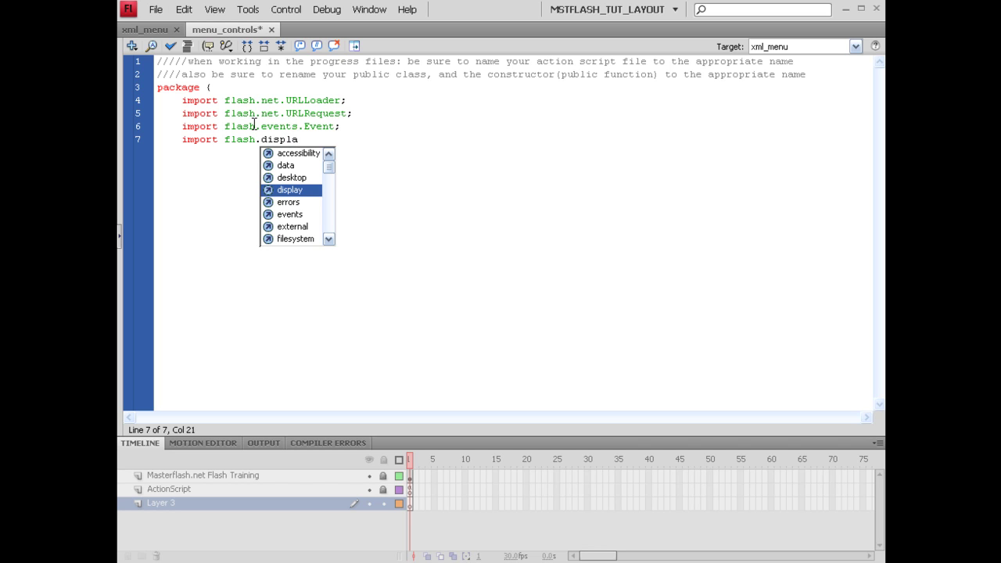
key(BackSpace)
key(BackSpace)
key(BackSpace)
key(BackSpace)
key(BackSpace)
key(BackSpace)
text(v)
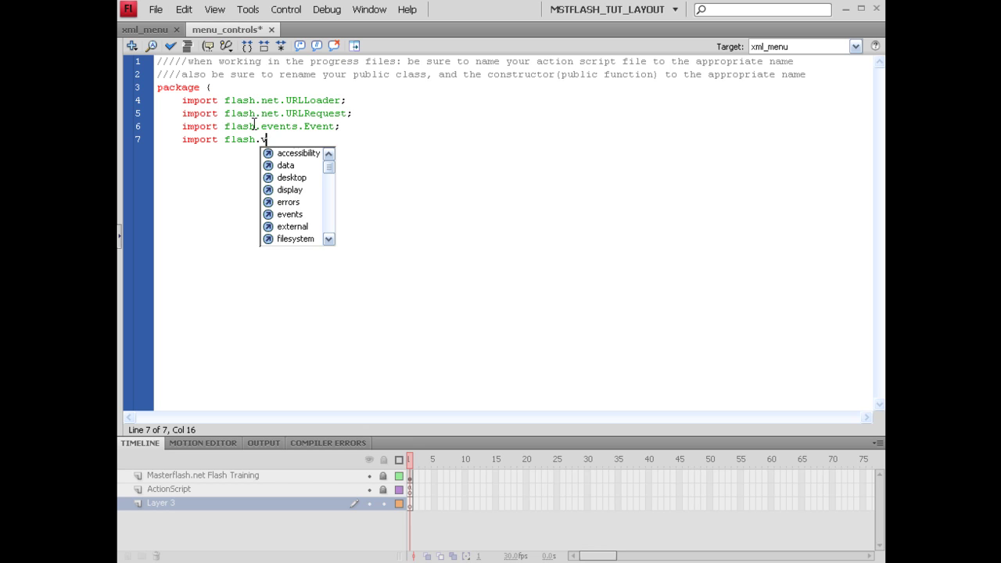
key(BackSpace)
text(events.)
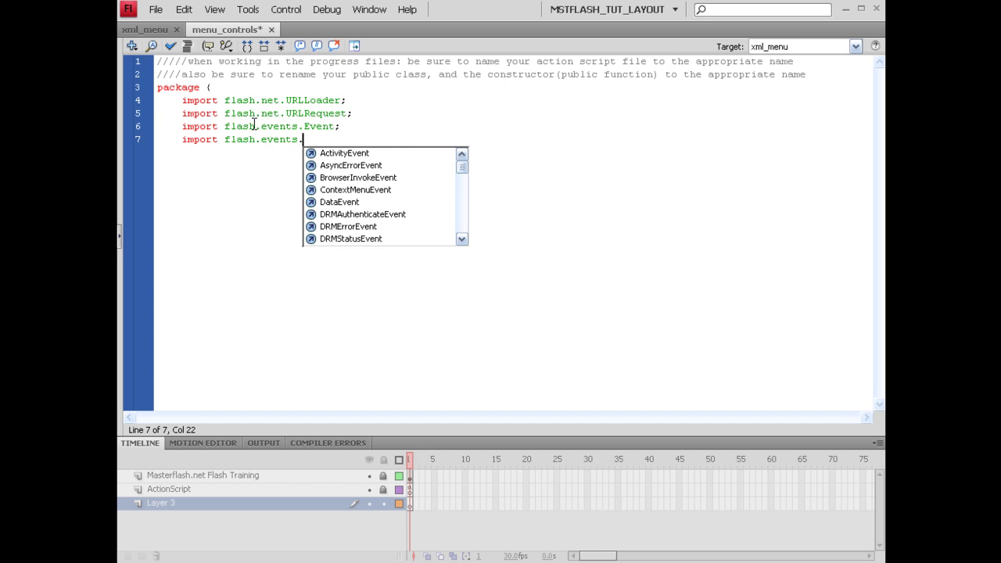
text(Mov)
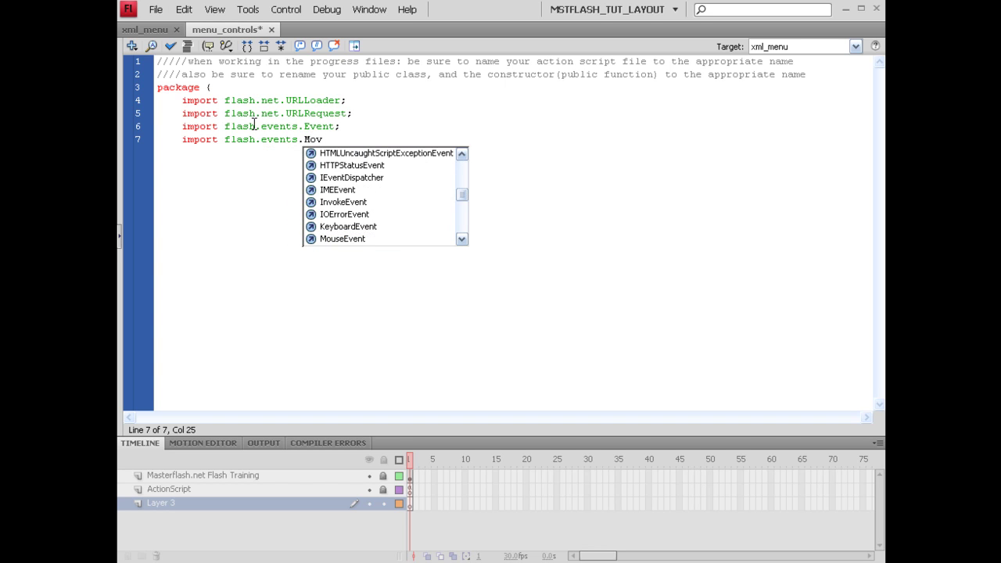
key(BackSpace)
key(BackSpace)
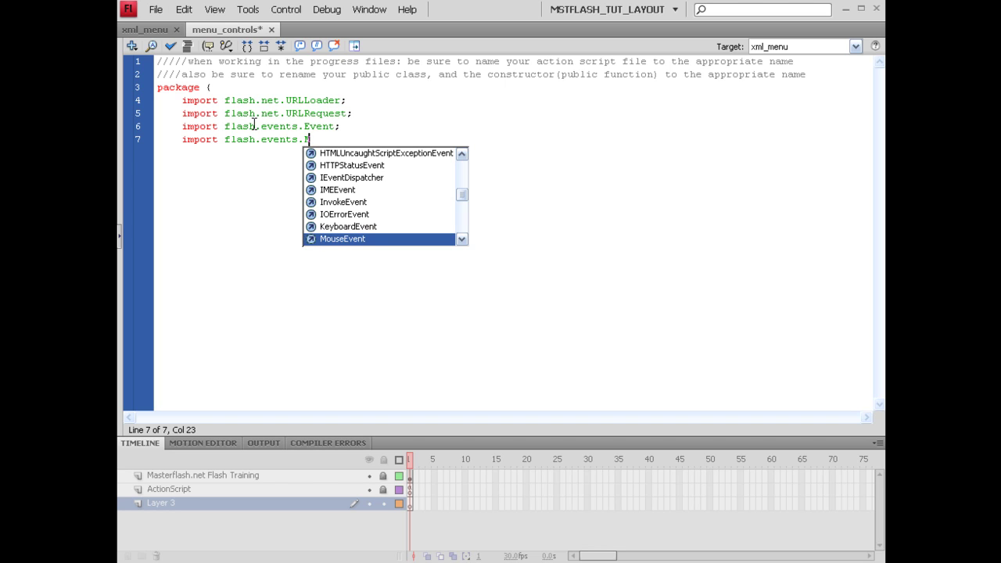
text(ov)
key(BackSpace)
key(BackSpace)
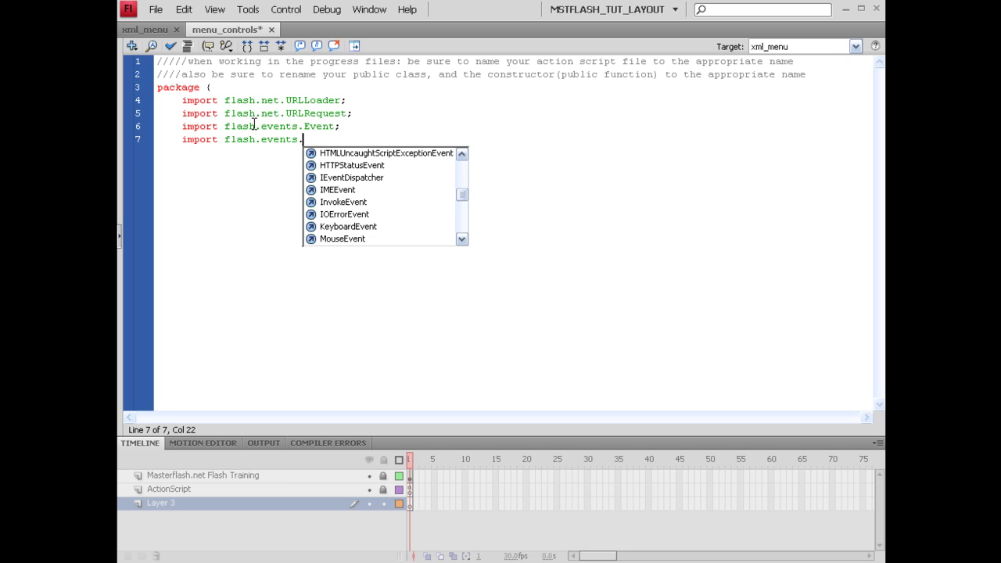
text(Mou)
key(Return)
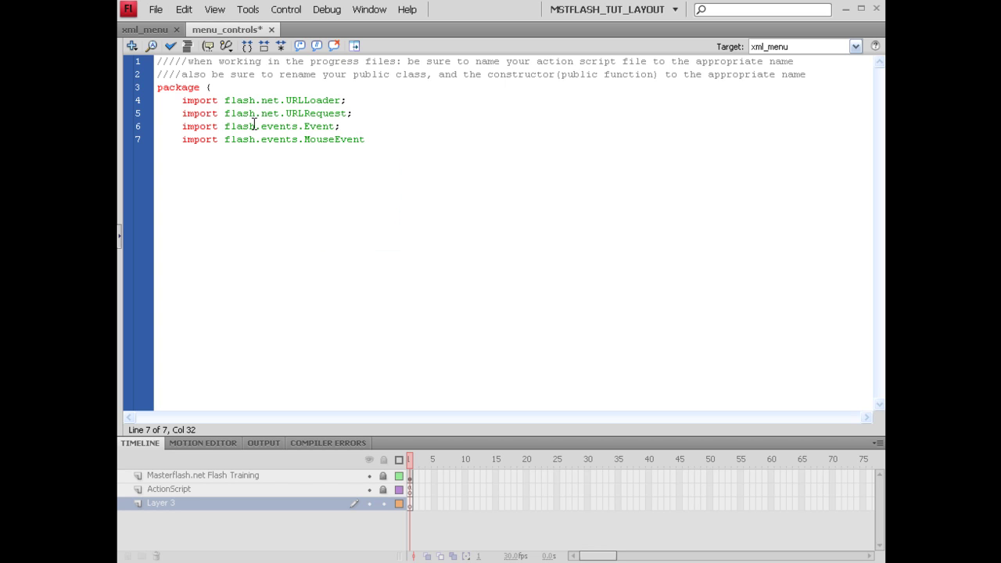
text(;)
Import flash.display.MovieClip and flash.net.navigateToURL, then save the class file
key(Return)
text(import flash.displ)
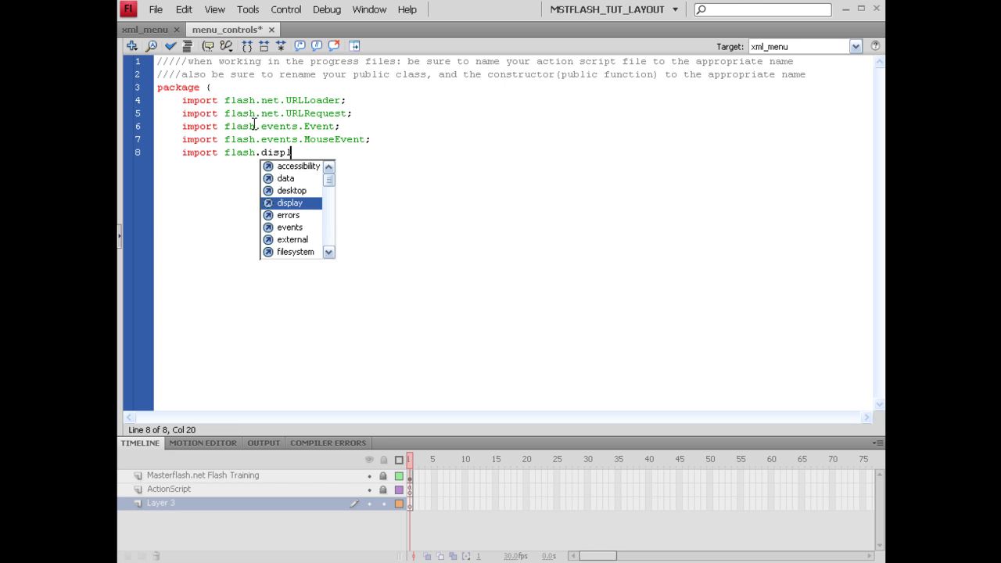
key(Return)
text(.M)
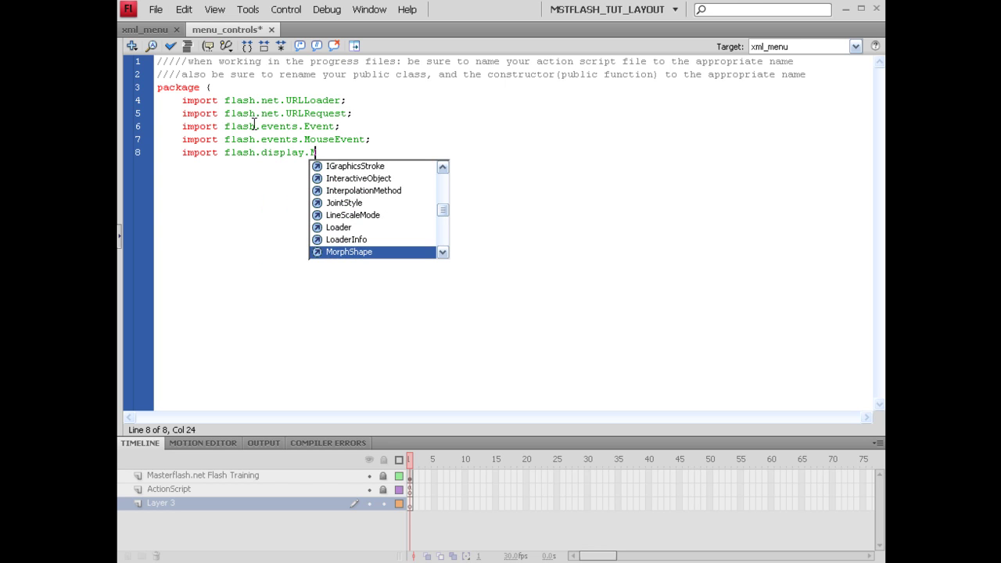
text(ovi)
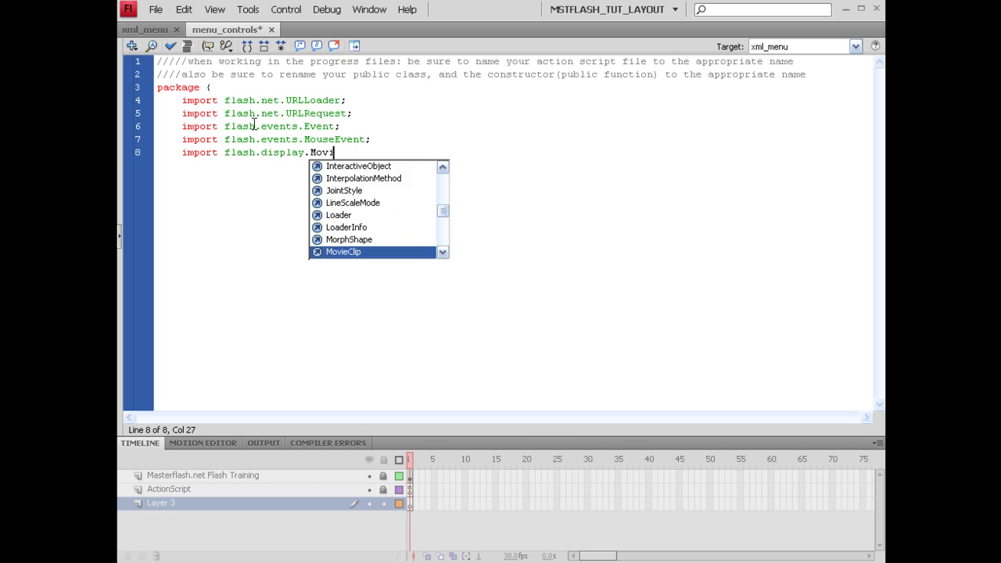
key(Return)
text(;)
key(Return)
text(impor)
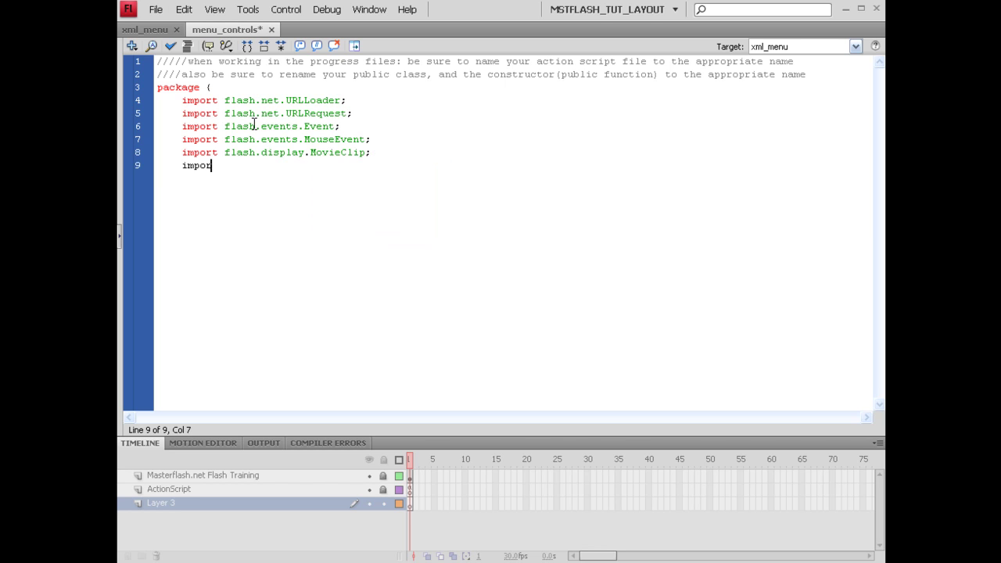
text(t flash.net.nav)
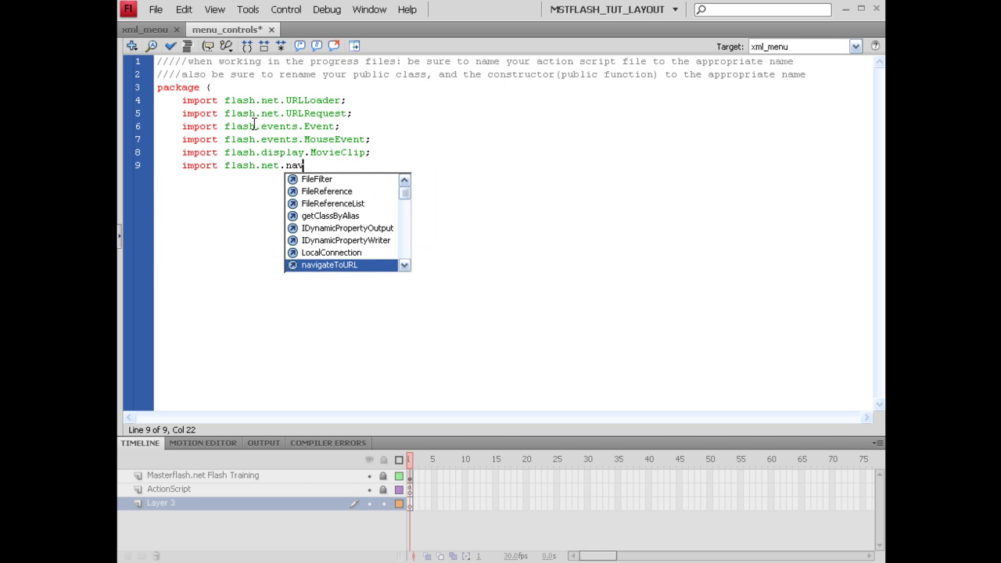
key(Return)
text(;)
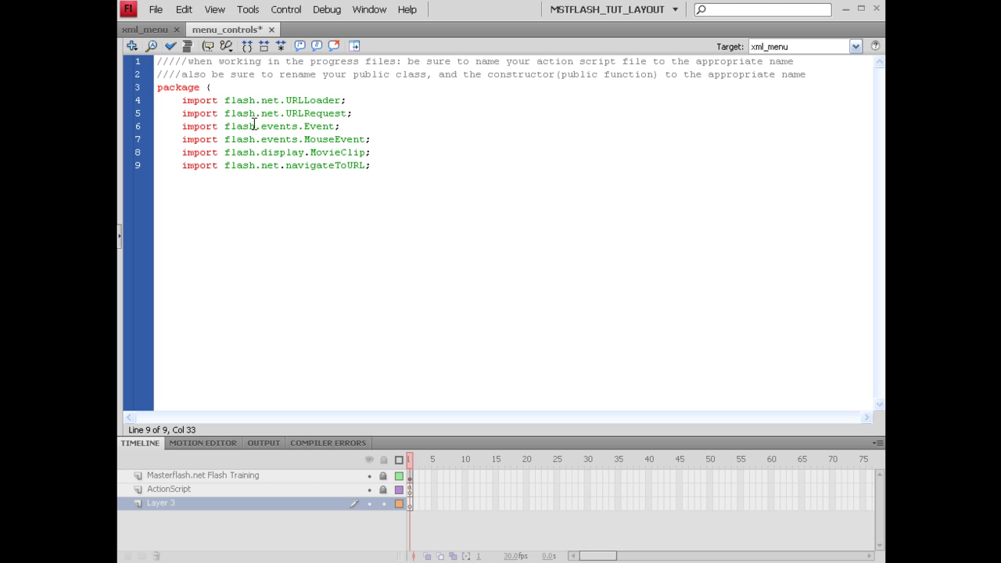
key(ctrl+s)
drag(182, 100, 369, 114)
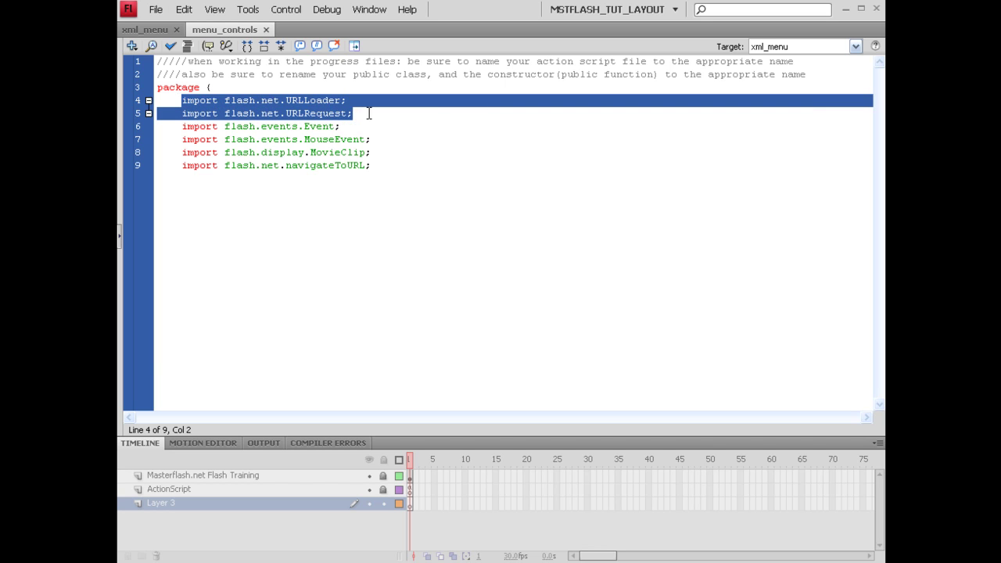
click(362, 113)
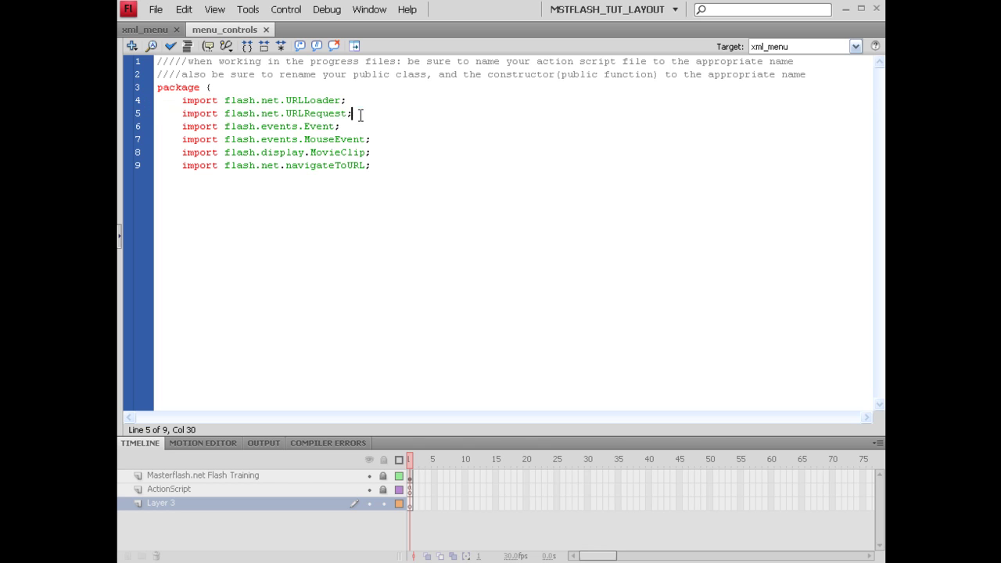
drag(180, 113, 355, 113)
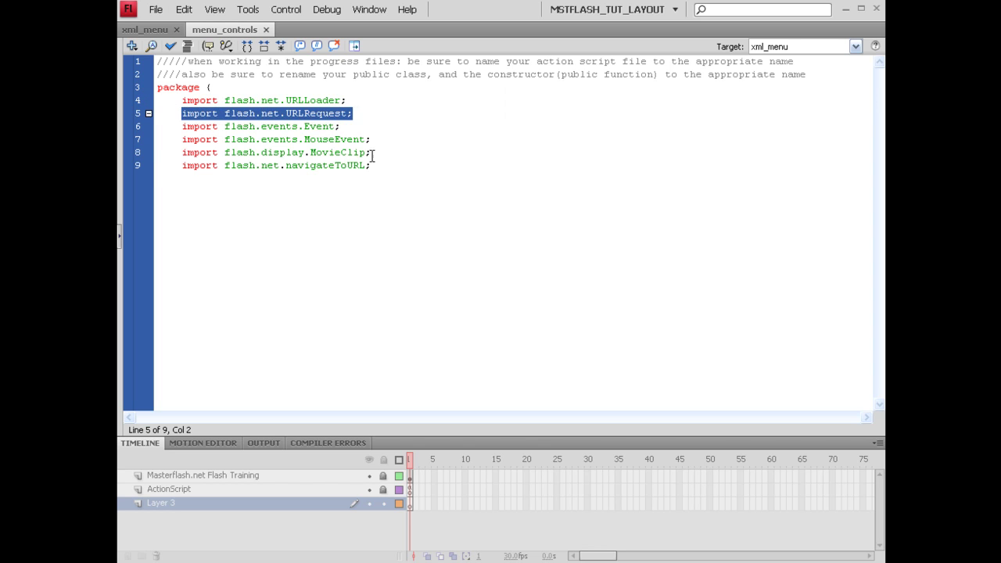
drag(371, 166, 167, 163)
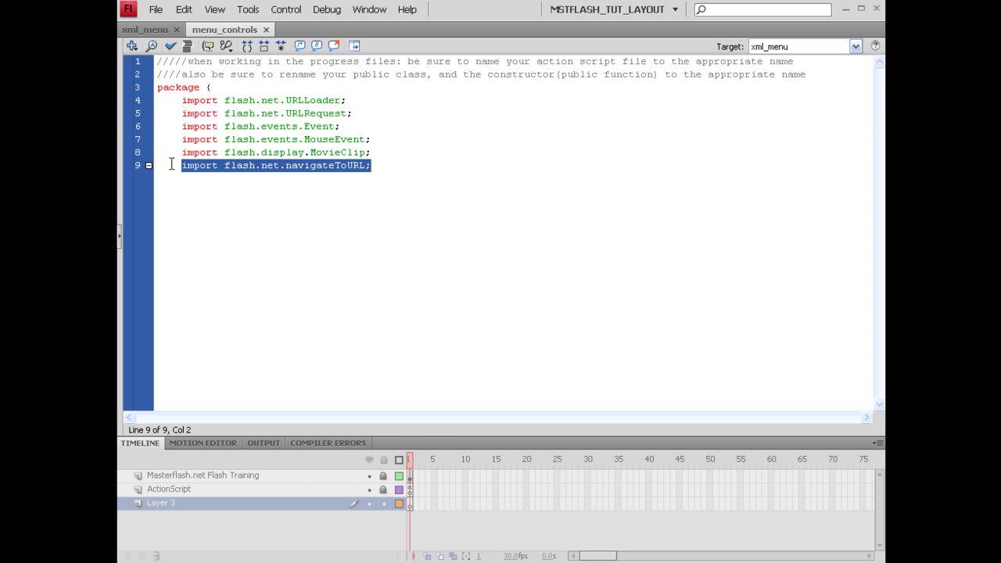
click(290, 154)
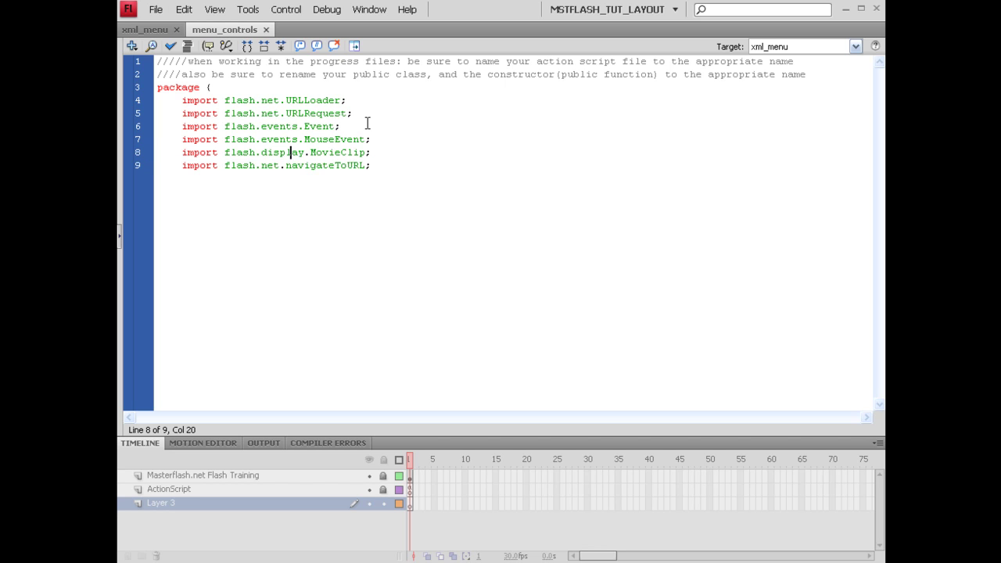
drag(372, 139, 178, 129)
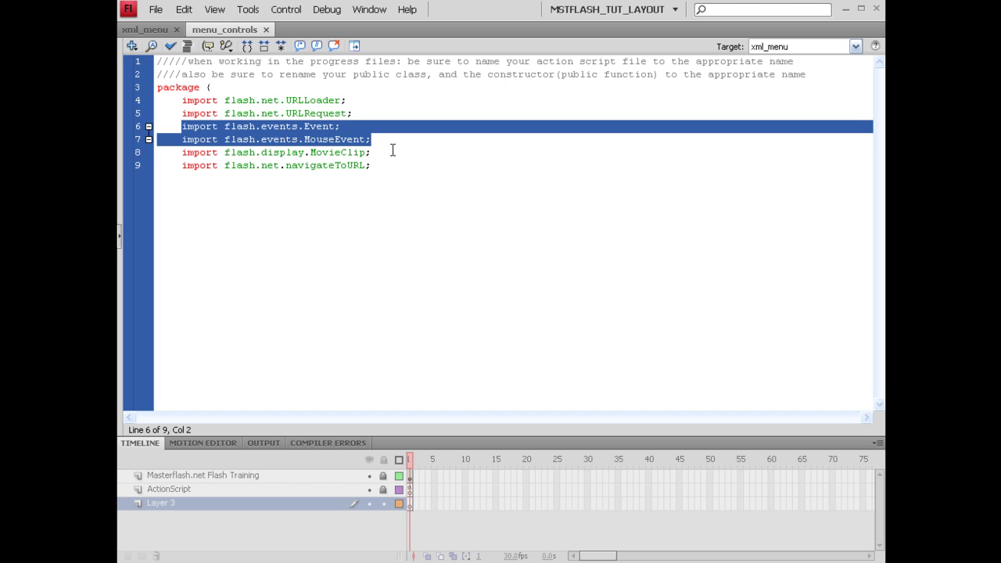
click(304, 139)
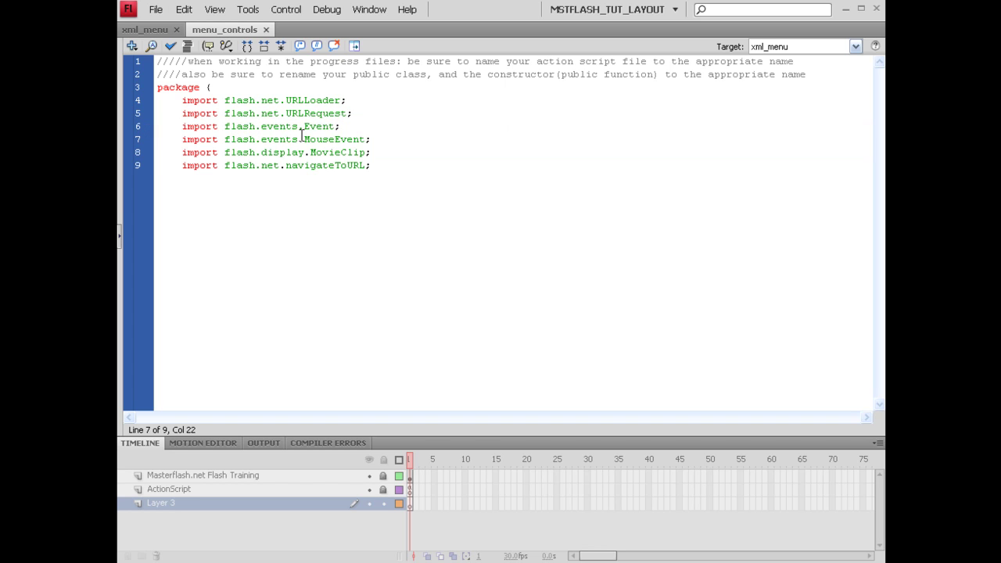
drag(383, 151, 180, 147)
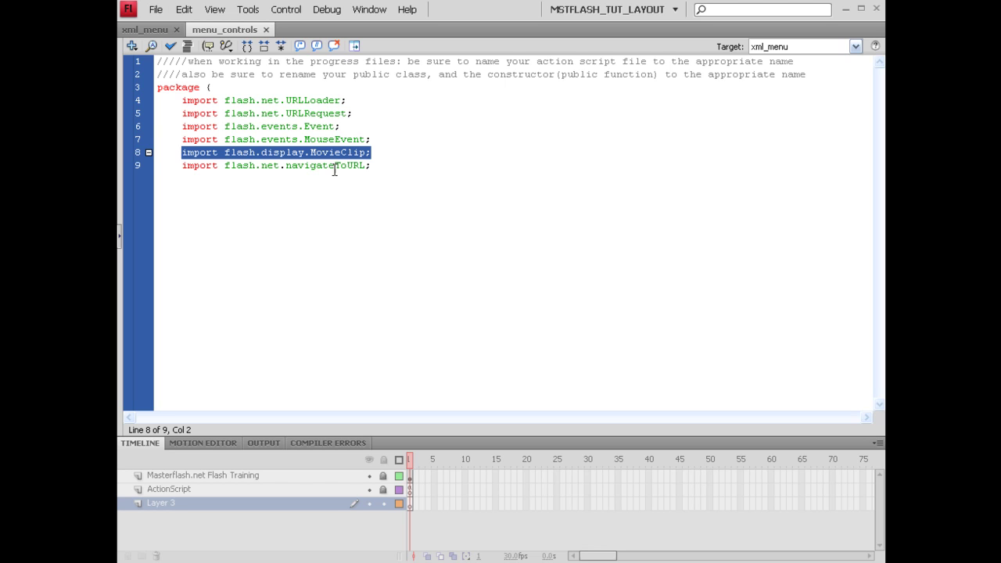
click(385, 171)
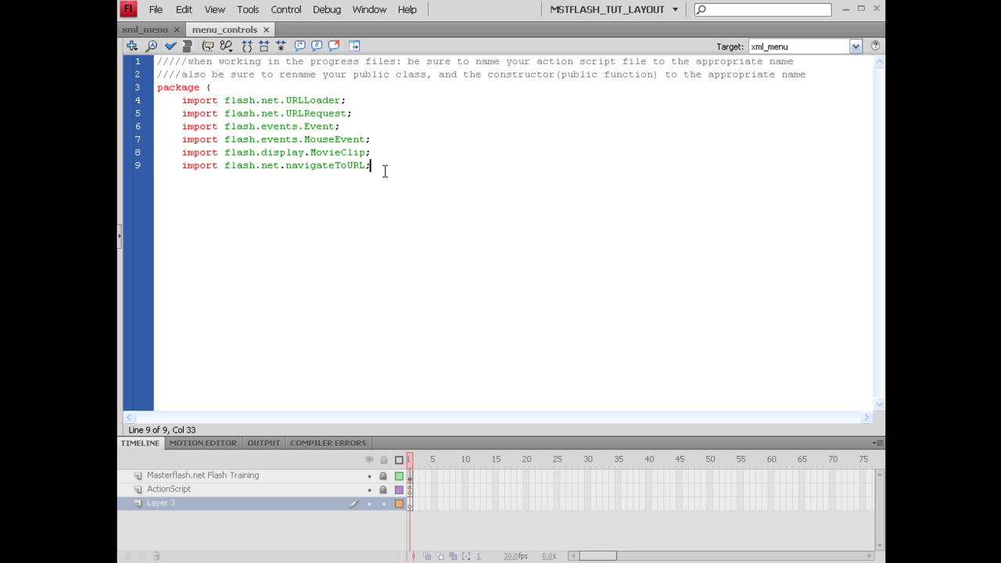
drag(378, 147, 165, 152)
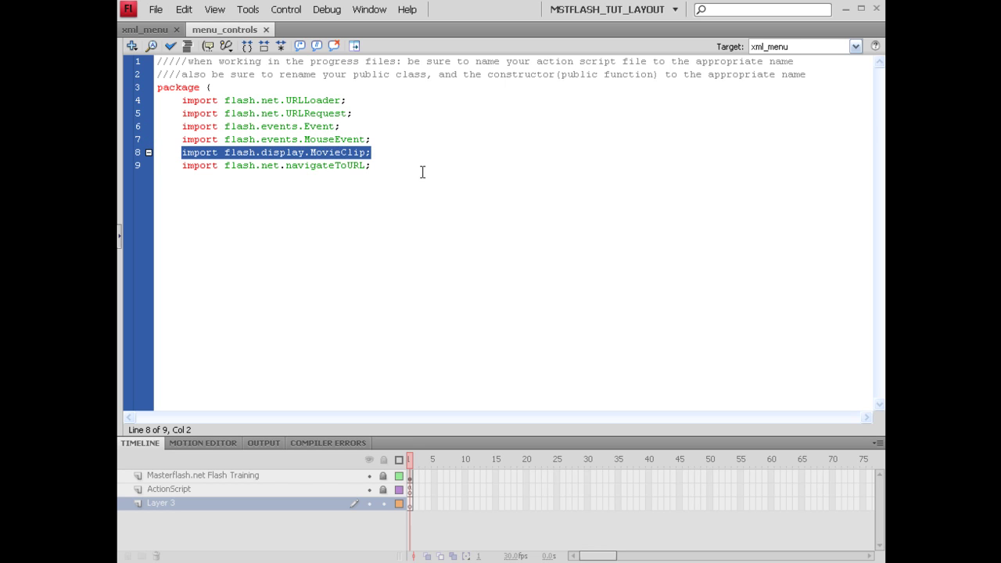
click(409, 140)
click(402, 164)
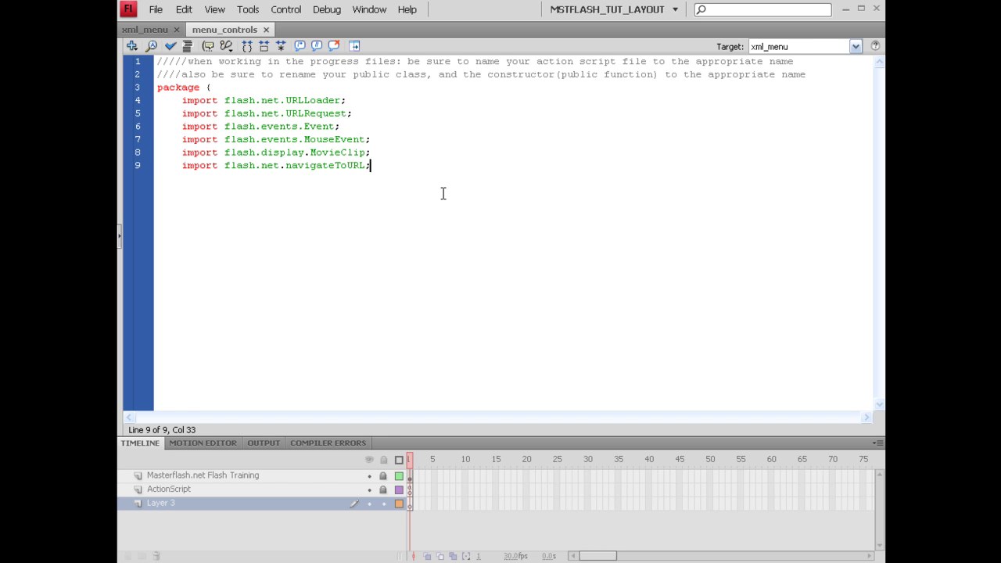
Add 'public class menu_controls(' on line 11 below the imports and save
key(Return)
key(Return)
text(public class )
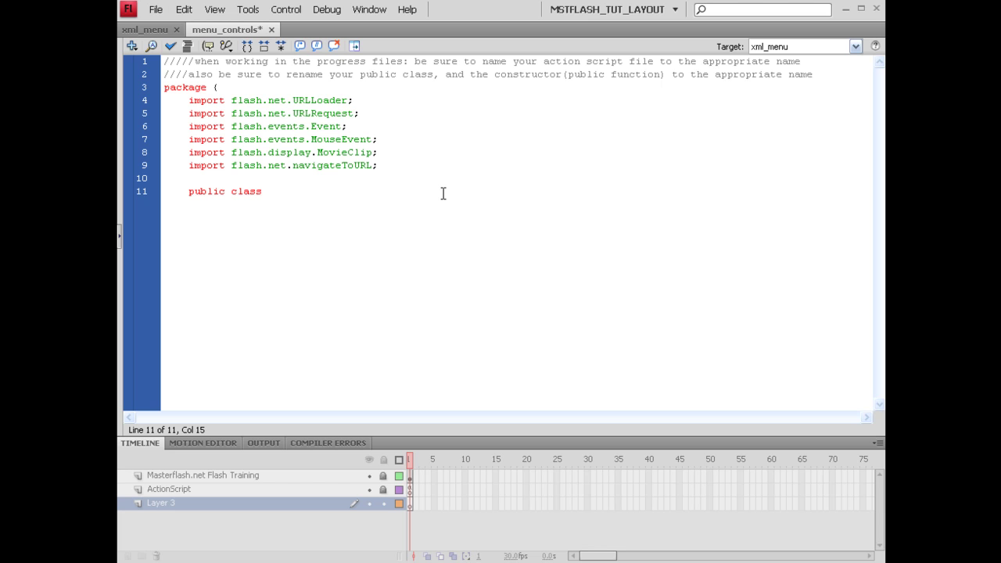
text(menu_mo)
key(BackSpace)
key(BackSpace)
text(controls()
key(Return)
key(ctrl+s)
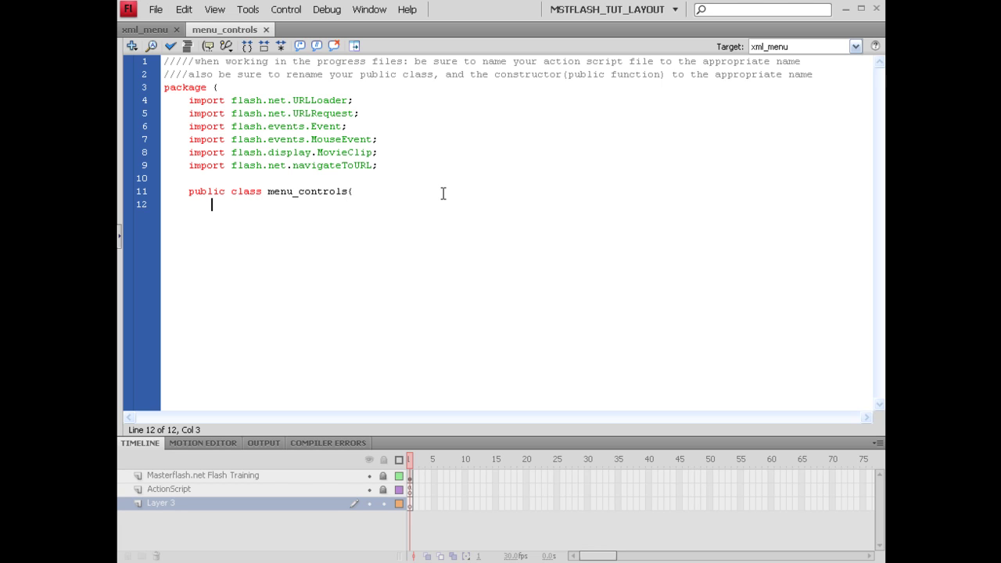